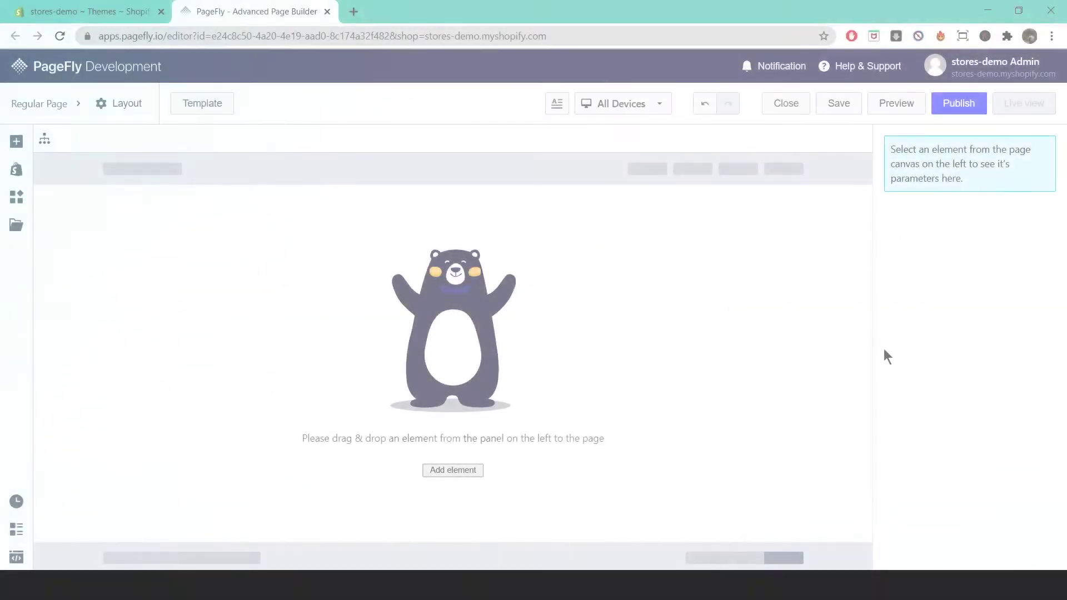
# Open the element library beside the empty Regular Page.
pyautogui.click(16, 141)
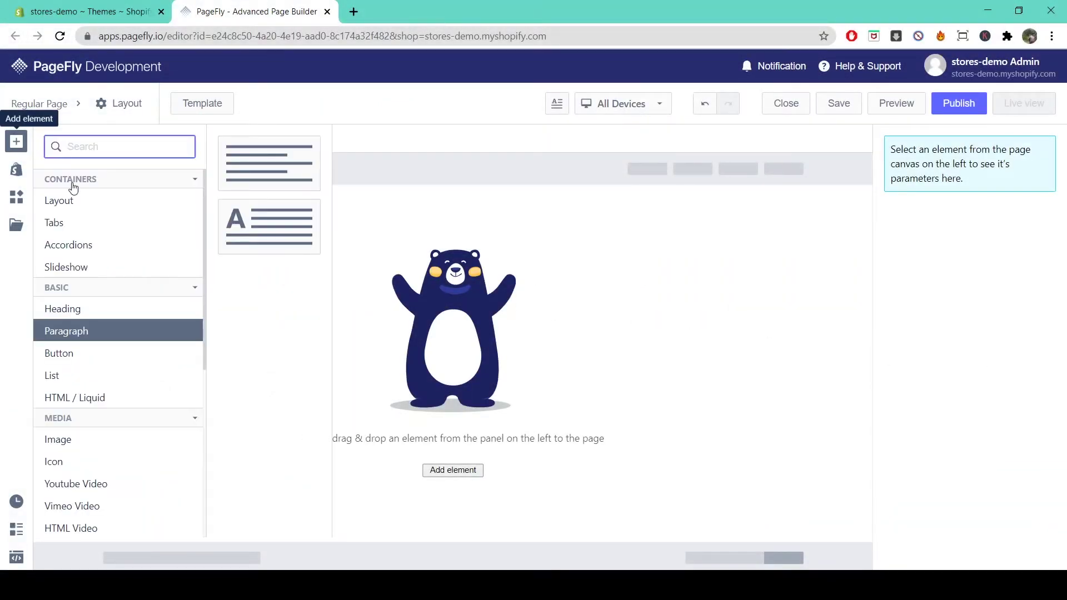
pyautogui.moveTo(100, 201)
pyautogui.moveTo(269, 164); pyautogui.dragTo(470, 298)
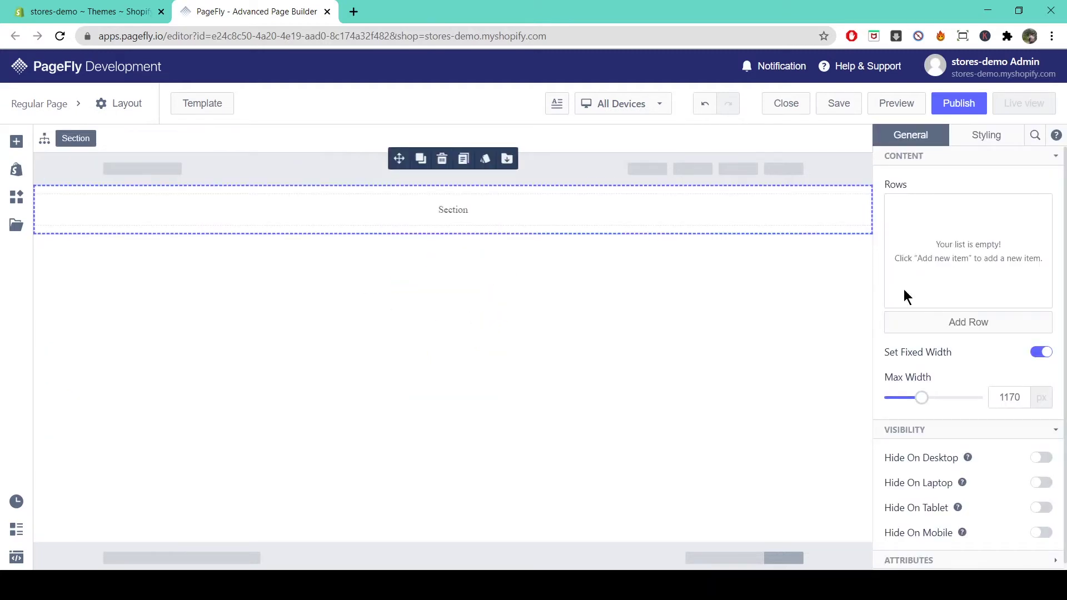
pyautogui.click(1003, 325)
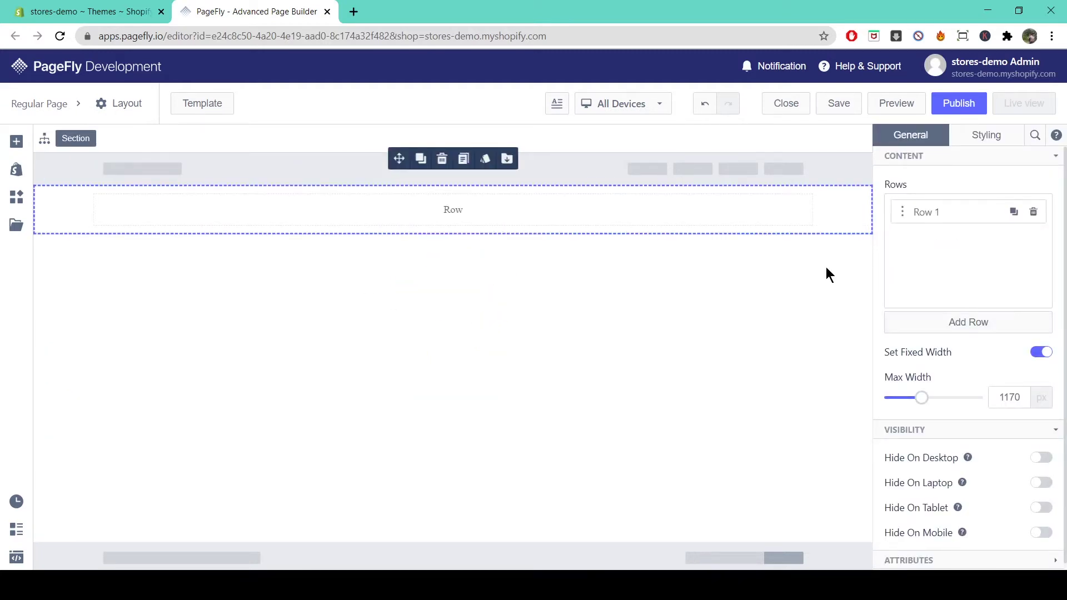
pyautogui.click(781, 209)
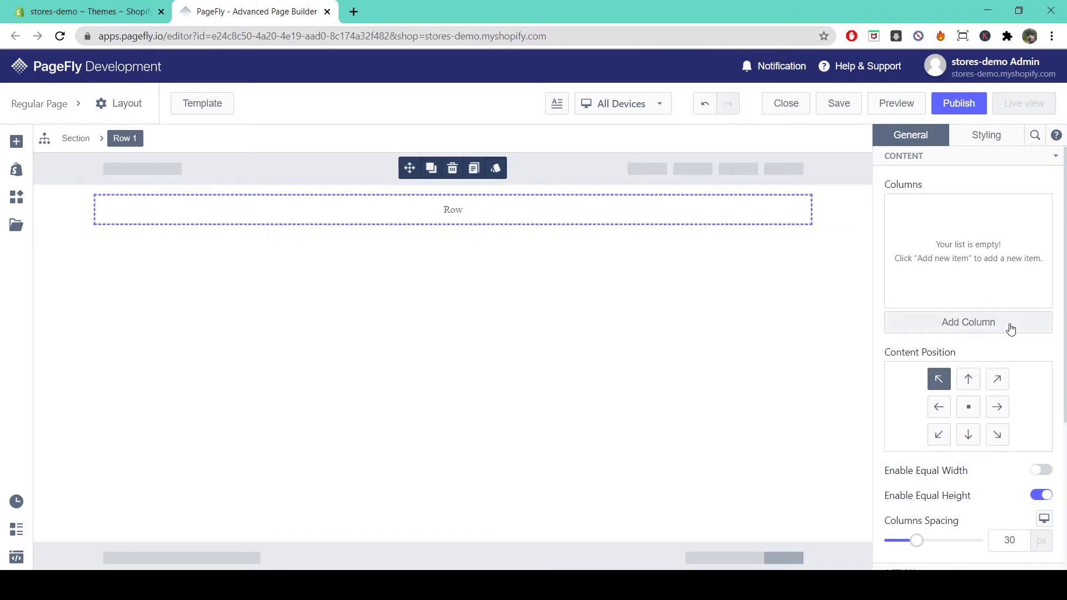
pyautogui.click(1010, 323)
pyautogui.click(786, 224)
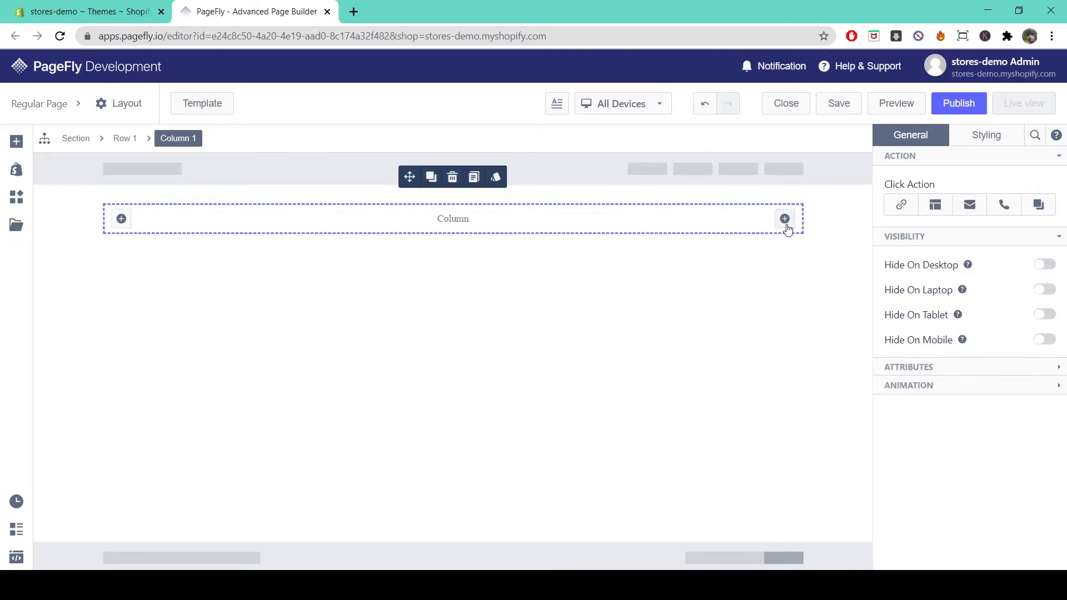
pyautogui.click(786, 220)
pyautogui.click(16, 141)
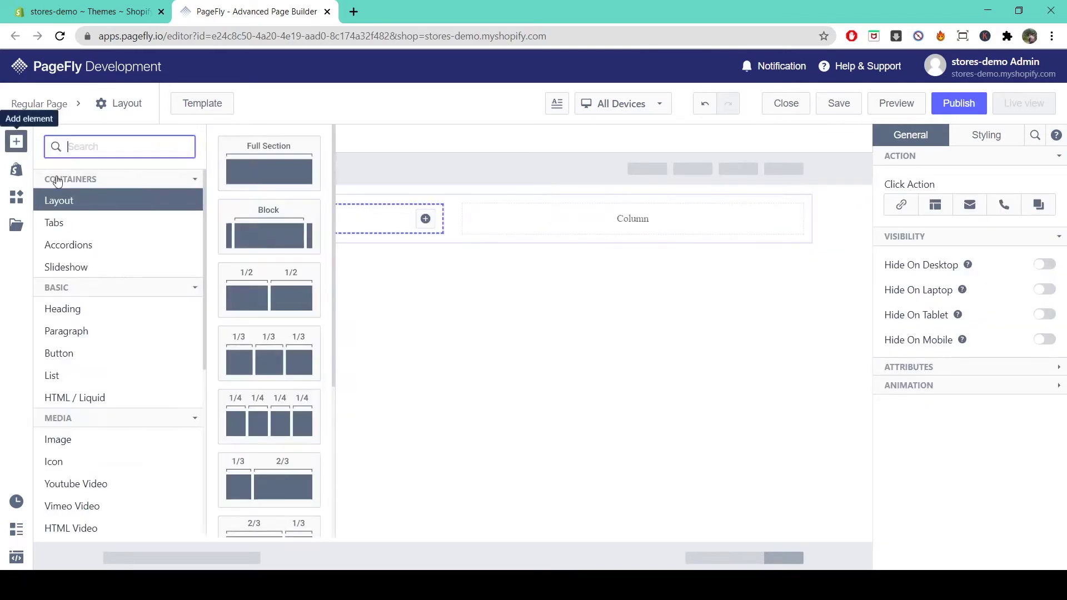
pyautogui.click(156, 308)
pyautogui.moveTo(264, 208); pyautogui.dragTo(368, 229)
pyautogui.click(18, 143)
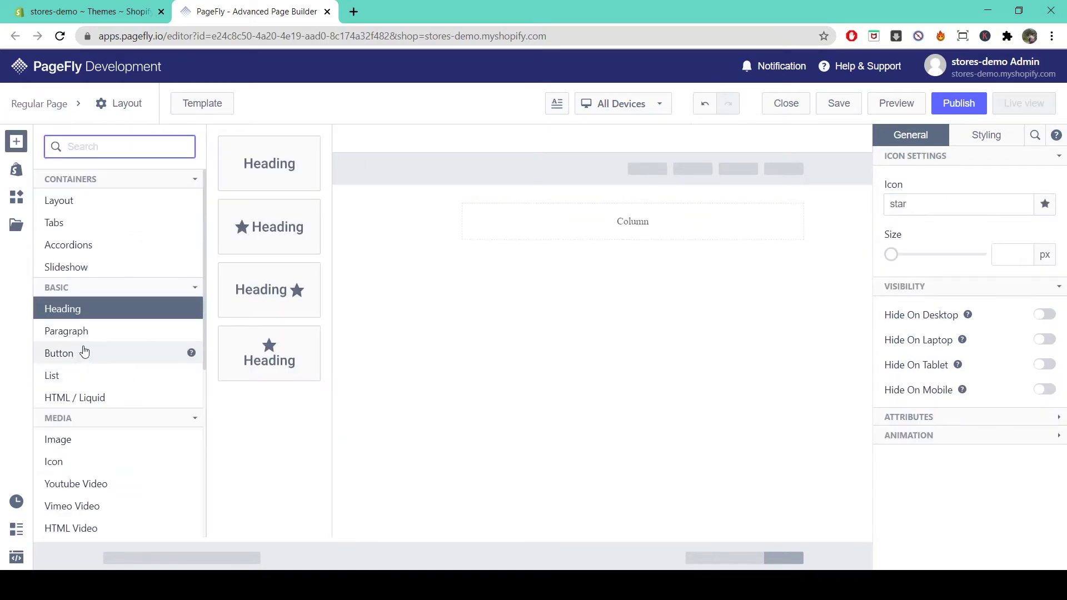
pyautogui.click(66, 330)
pyautogui.moveTo(308, 158); pyautogui.dragTo(629, 228)
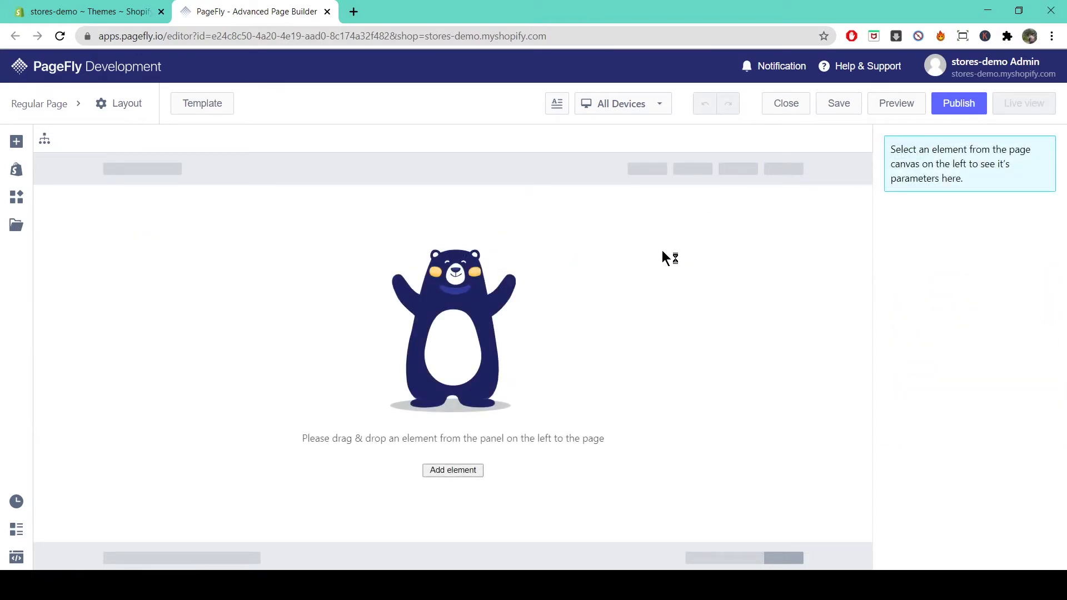
# Browse the Layout elements and drag a Full Section onto the empty page.
pyautogui.click(16, 143)
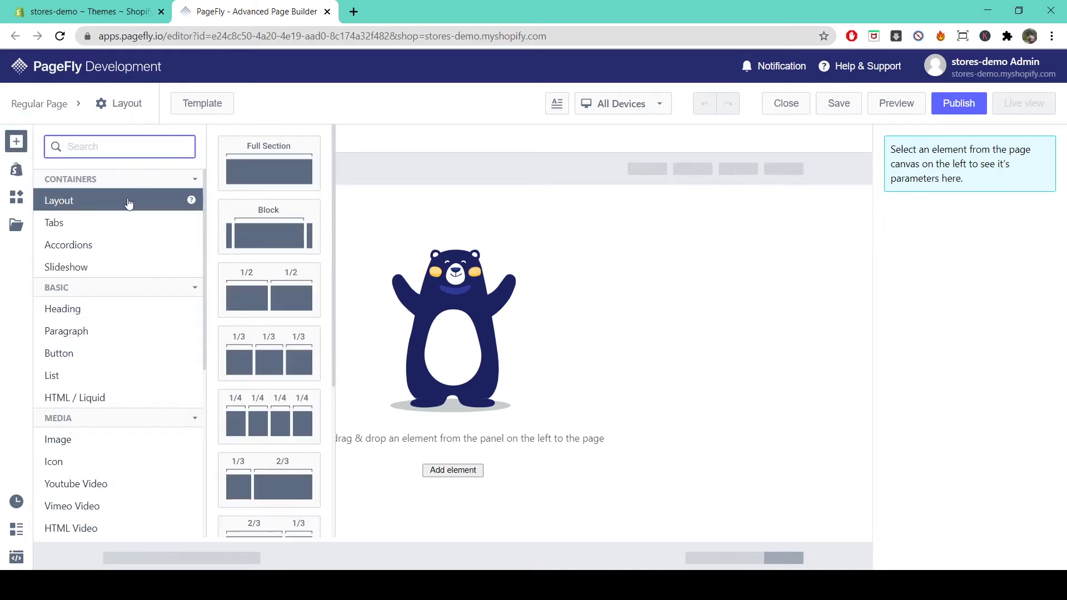
pyautogui.scroll(-4, 281, 210)
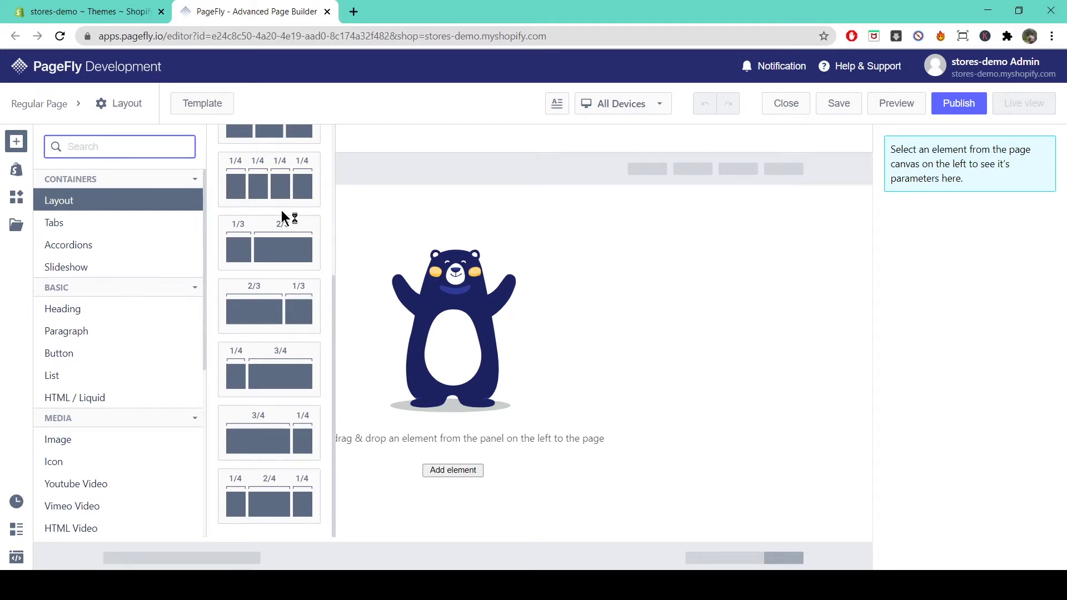
pyautogui.scroll(4, 282, 210)
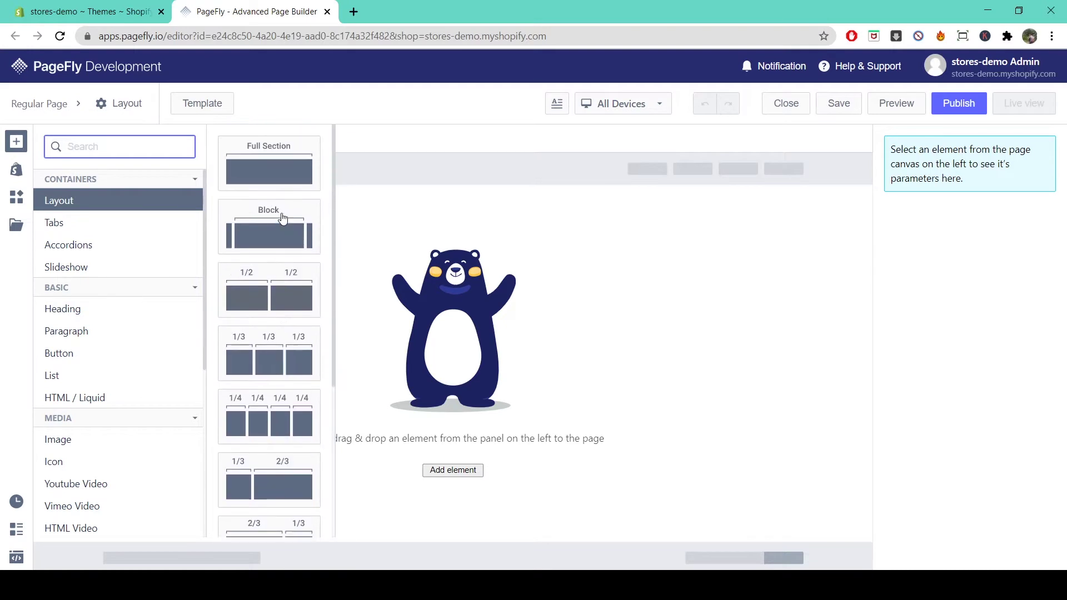
pyautogui.moveTo(268, 177); pyautogui.dragTo(415, 256)
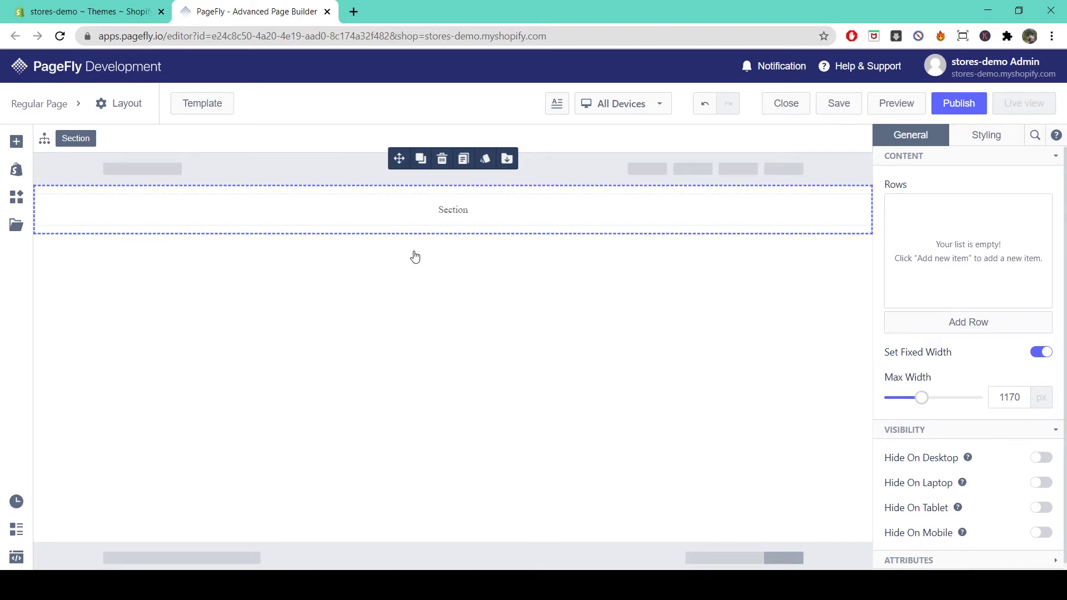
pyautogui.click(17, 141)
# Add a row, duplicate it twice, delete the third copy and reorder the two rows.
pyautogui.moveTo(285, 176); pyautogui.dragTo(311, 243)
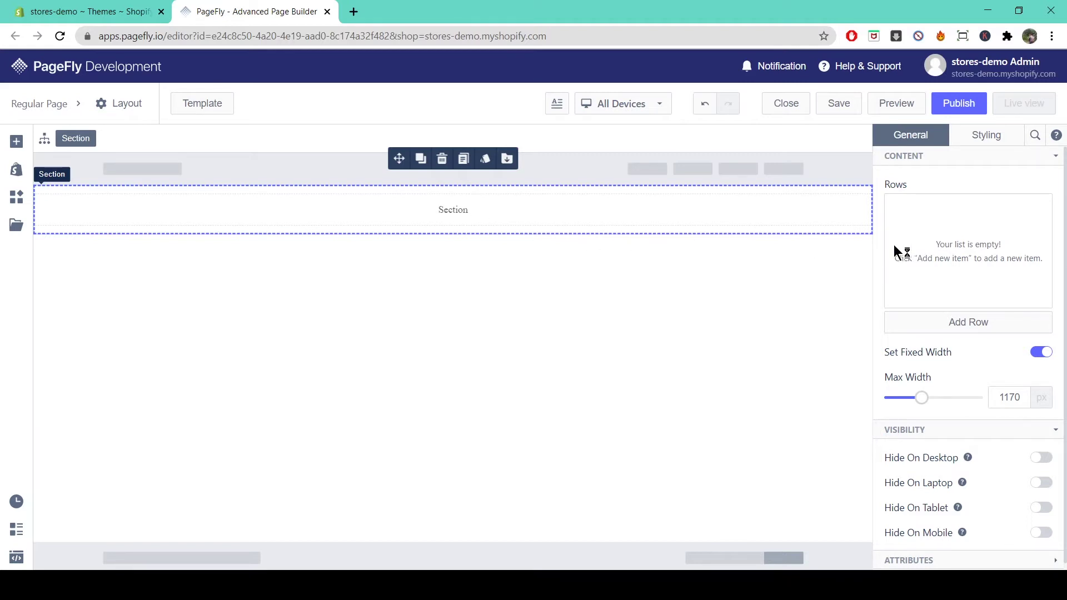
pyautogui.click(997, 323)
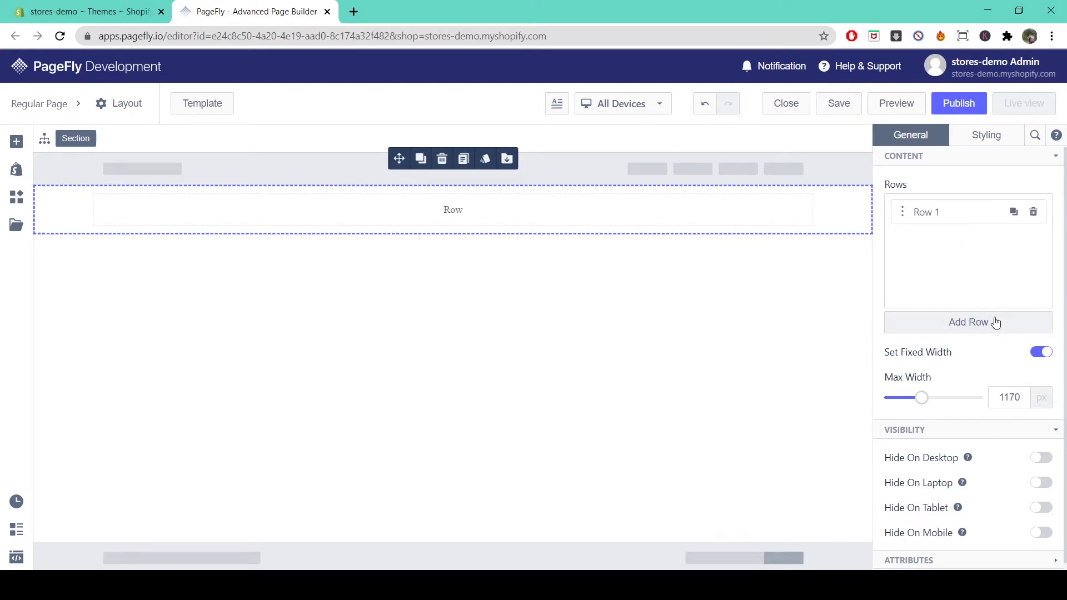
pyautogui.click(1014, 214)
pyautogui.click(1014, 213)
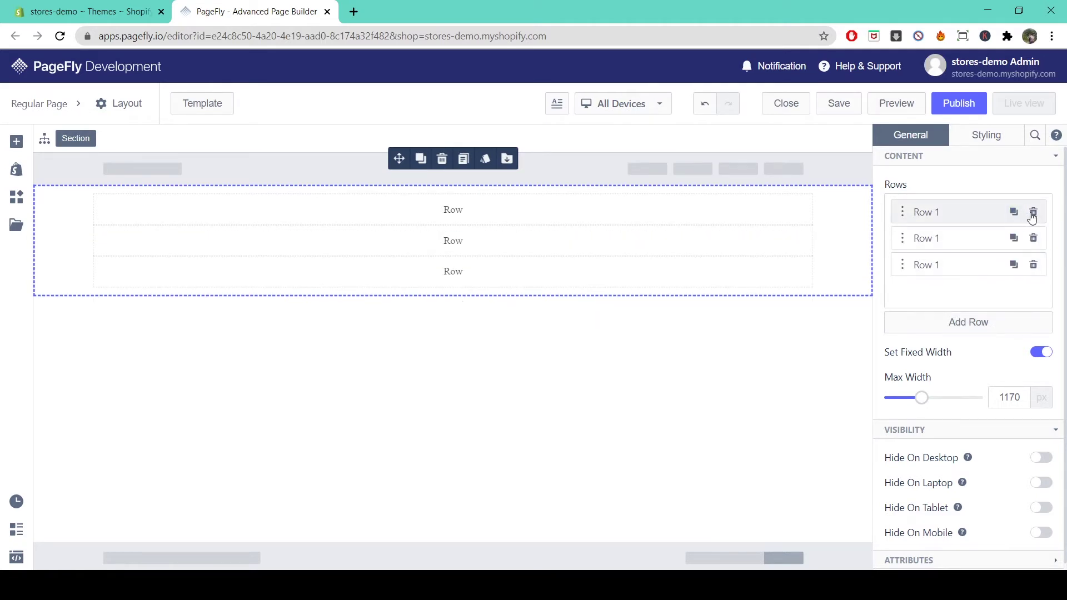
pyautogui.click(1033, 213)
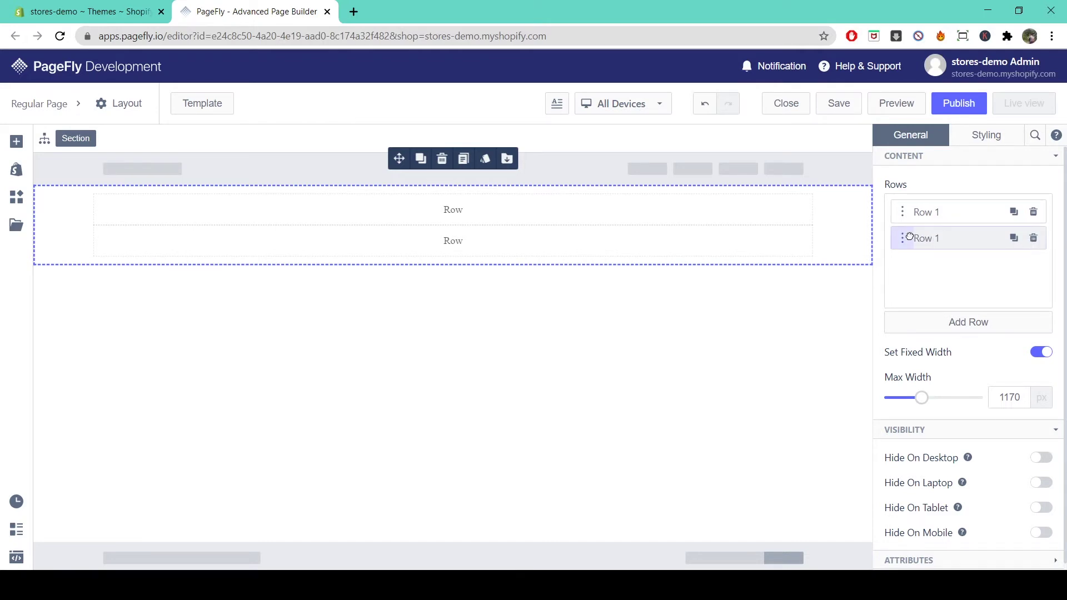
pyautogui.moveTo(904, 237); pyautogui.dragTo(911, 207)
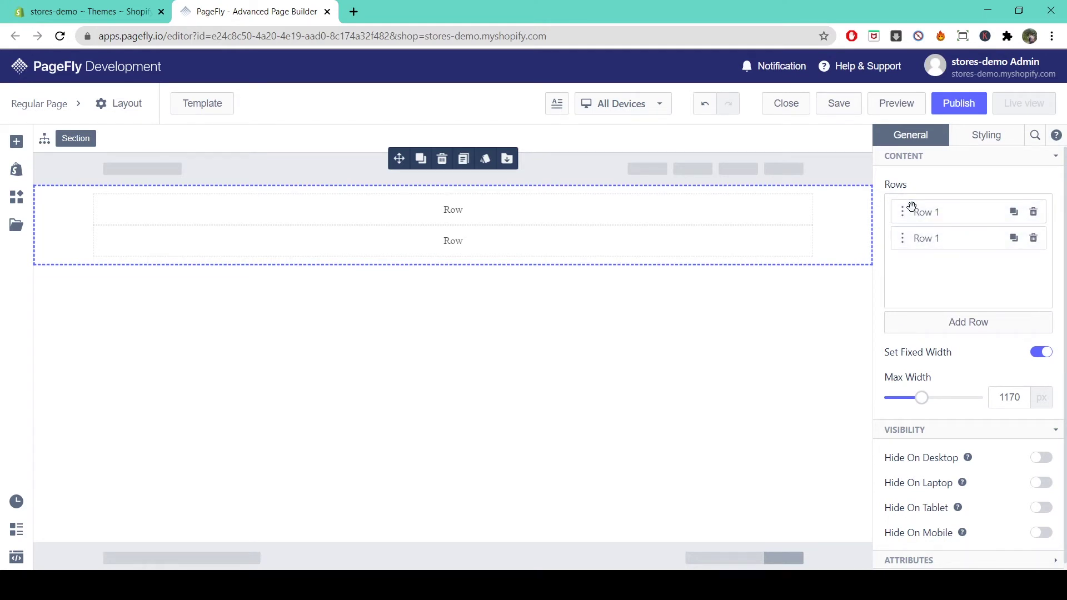
# Turn off the section's Set Fixed Width option.
pyautogui.click(1043, 358)
pyautogui.click(1043, 358)
pyautogui.click(1043, 358)
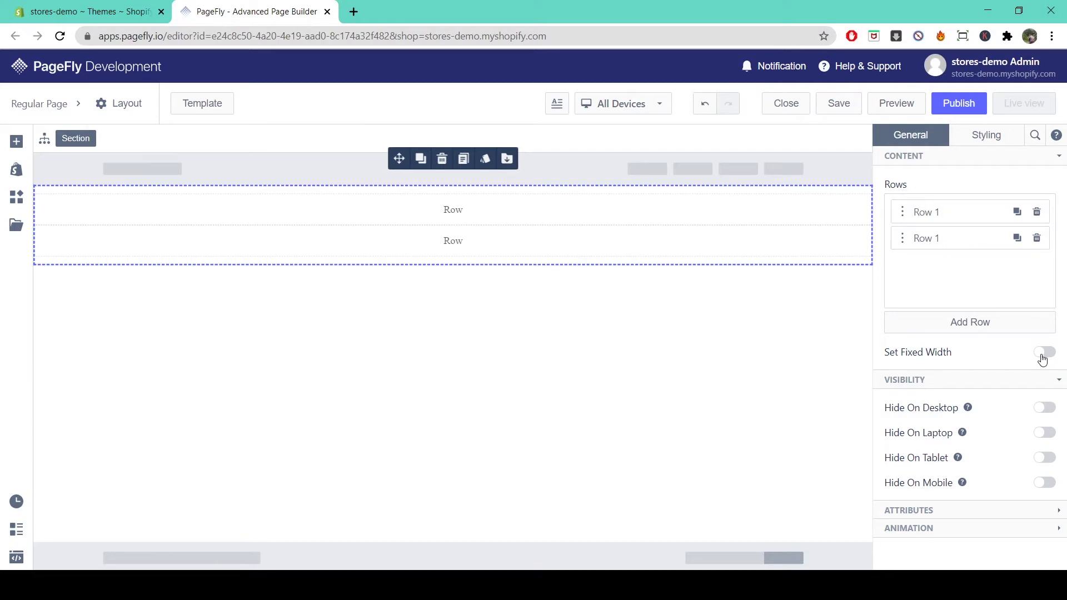
# Set the section's background style to Parallax in its Styling options.
pyautogui.click(1008, 148)
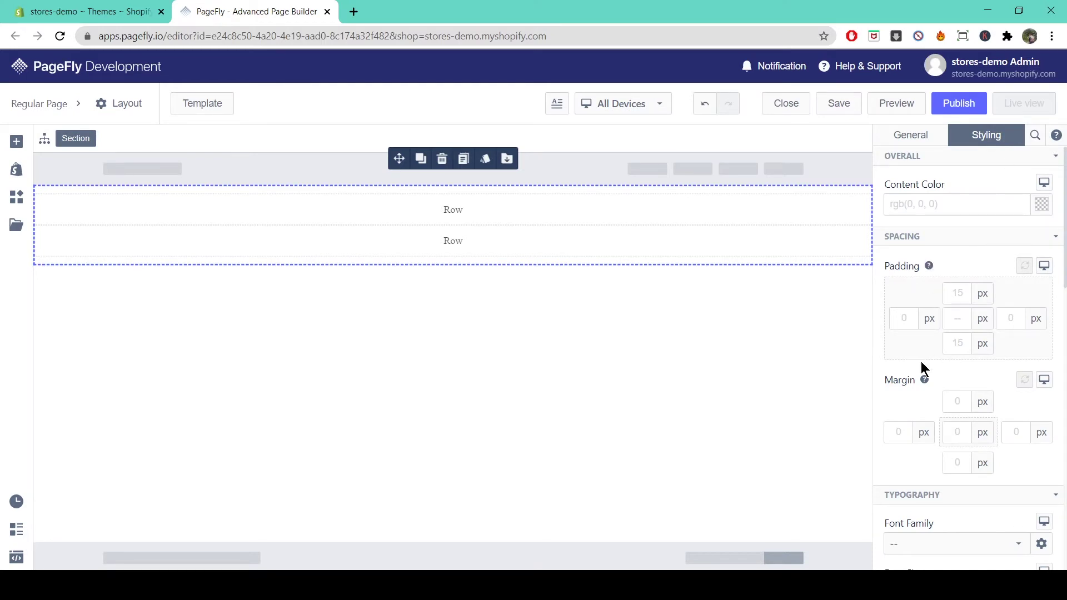
pyautogui.scroll(-5, 986, 405)
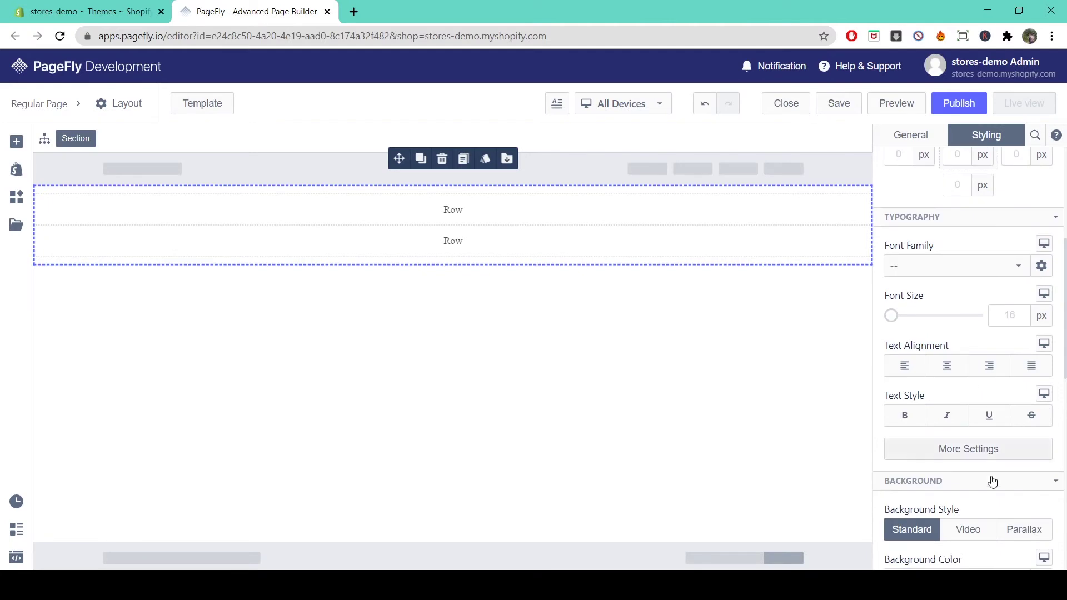
pyautogui.scroll(-3, 966, 414)
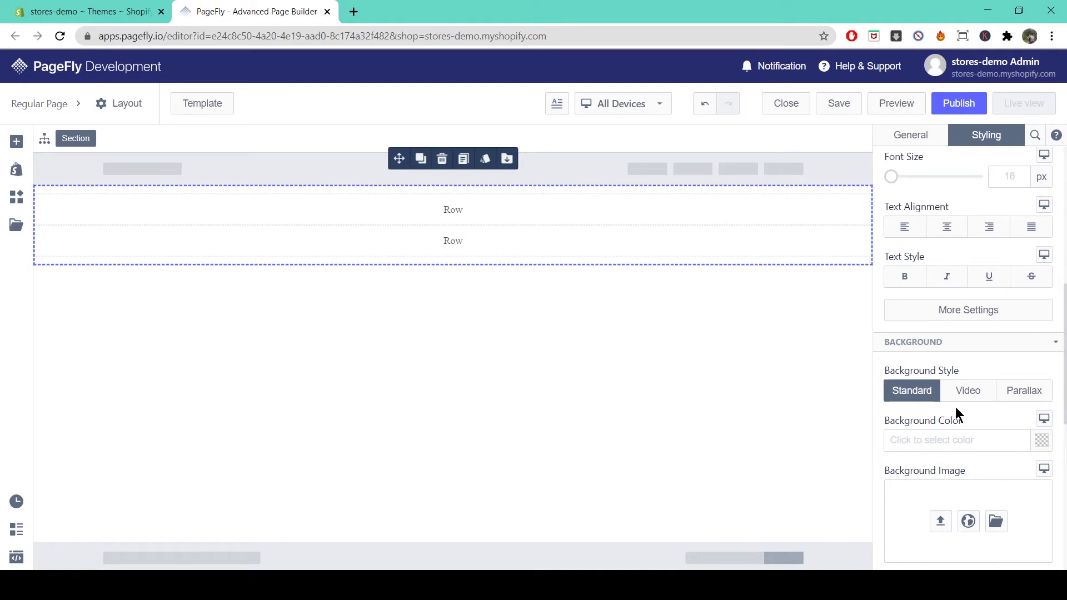
pyautogui.click(968, 391)
pyautogui.click(1035, 403)
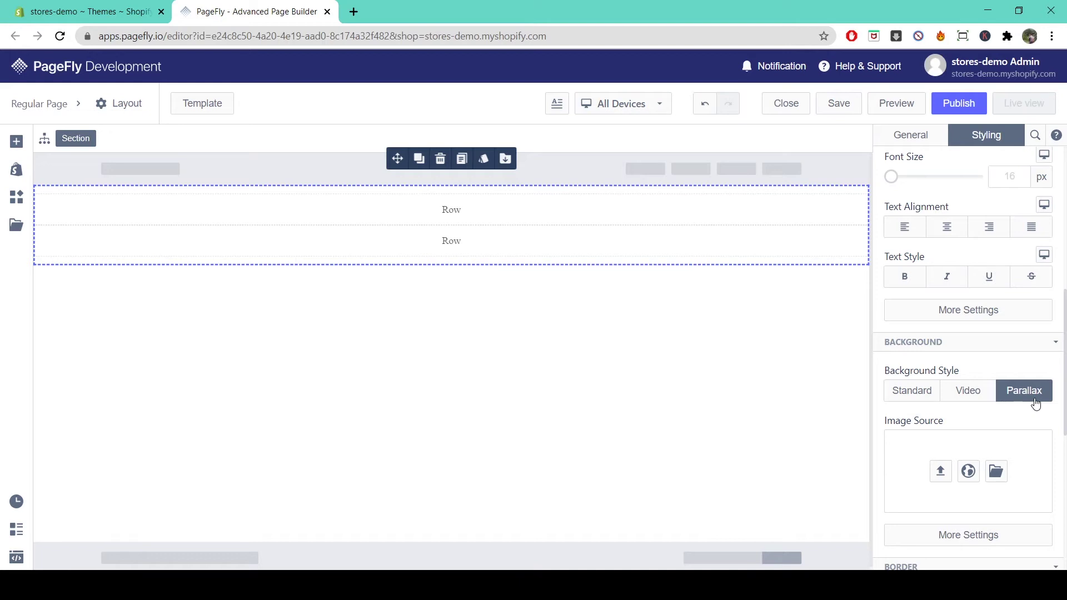
pyautogui.click(730, 220)
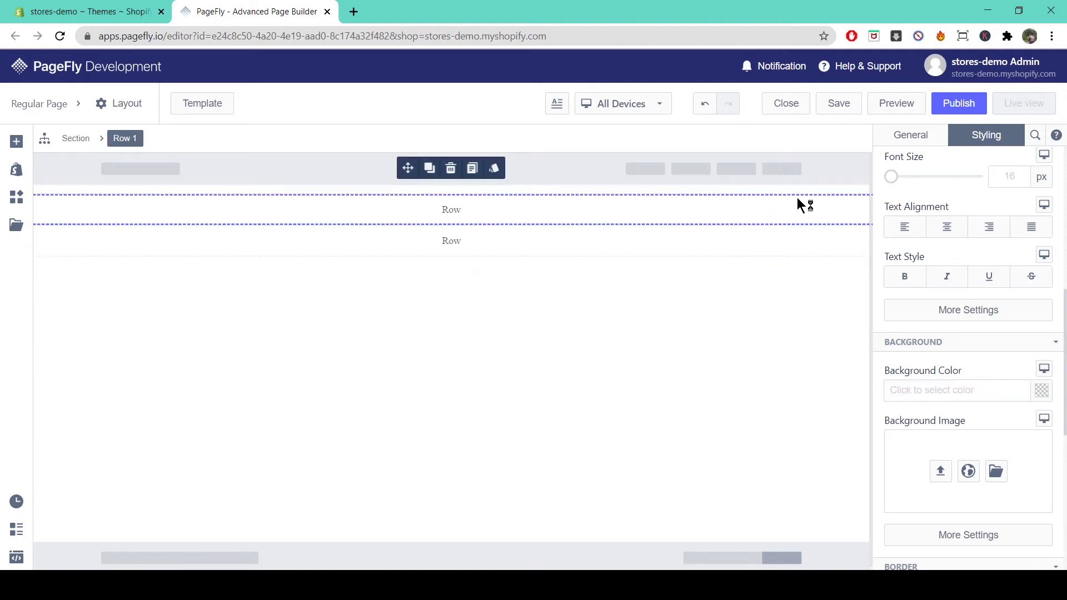
# Add a column to Row 1, duplicate it several times, then delete two extra copies.
pyautogui.click(906, 135)
pyautogui.scroll(4, 965, 254)
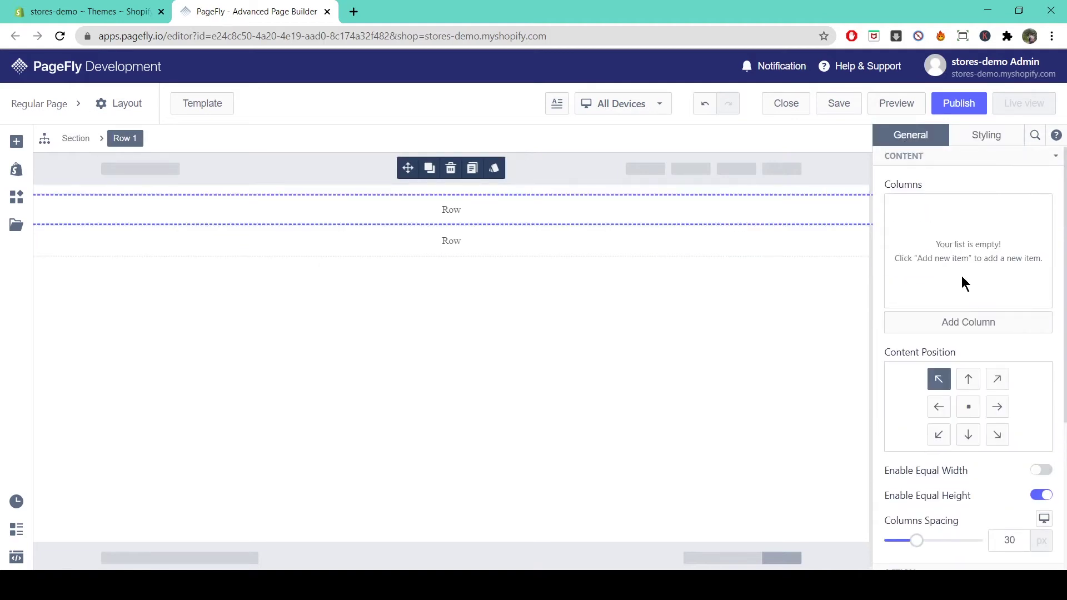
pyautogui.click(1010, 323)
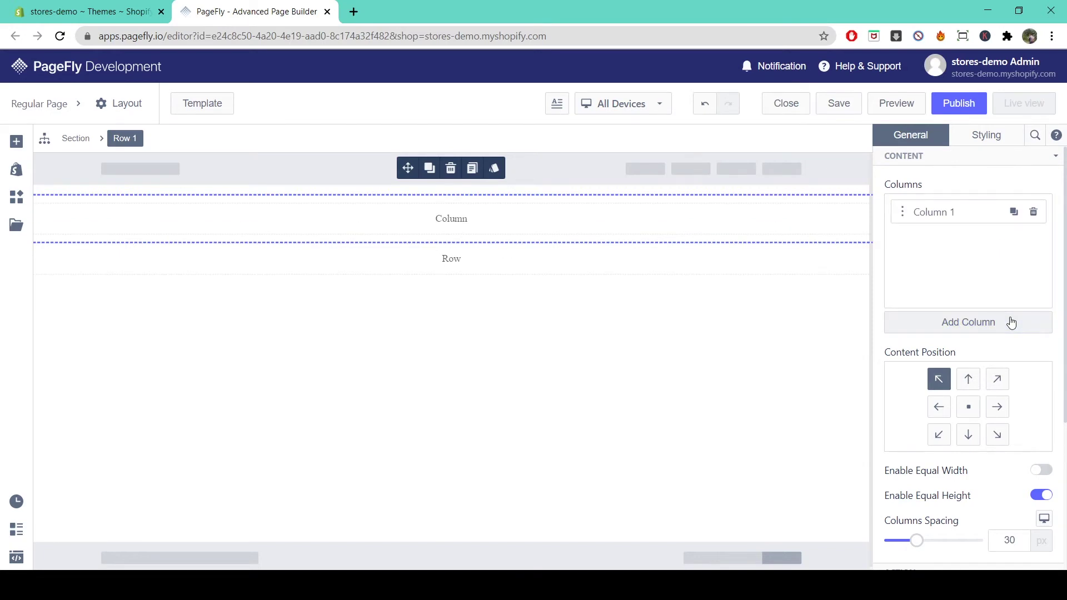
pyautogui.click(1013, 212)
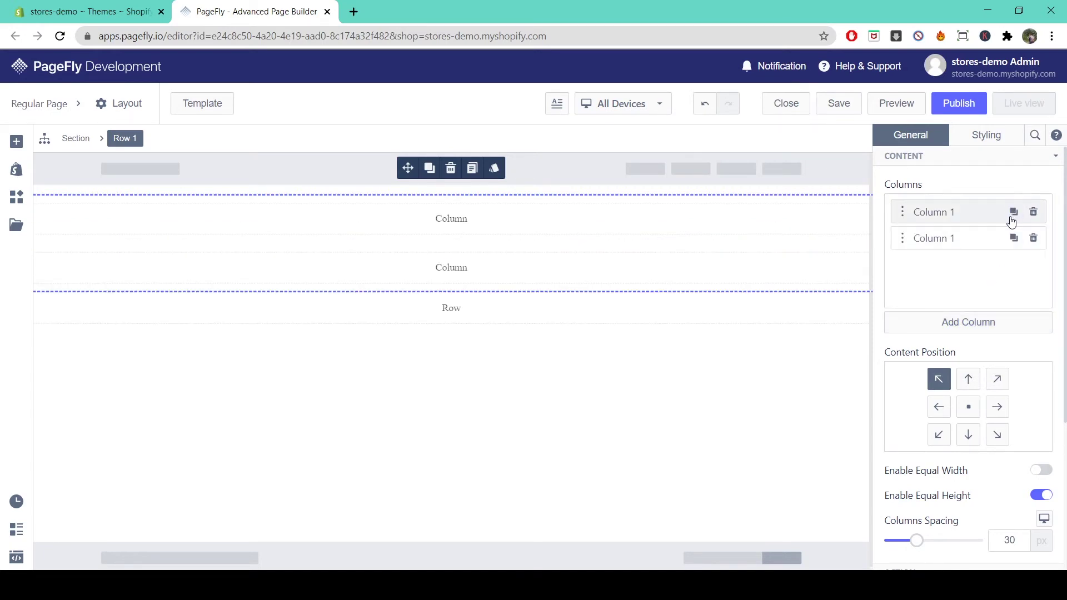
pyautogui.click(1013, 213)
pyautogui.click(1013, 214)
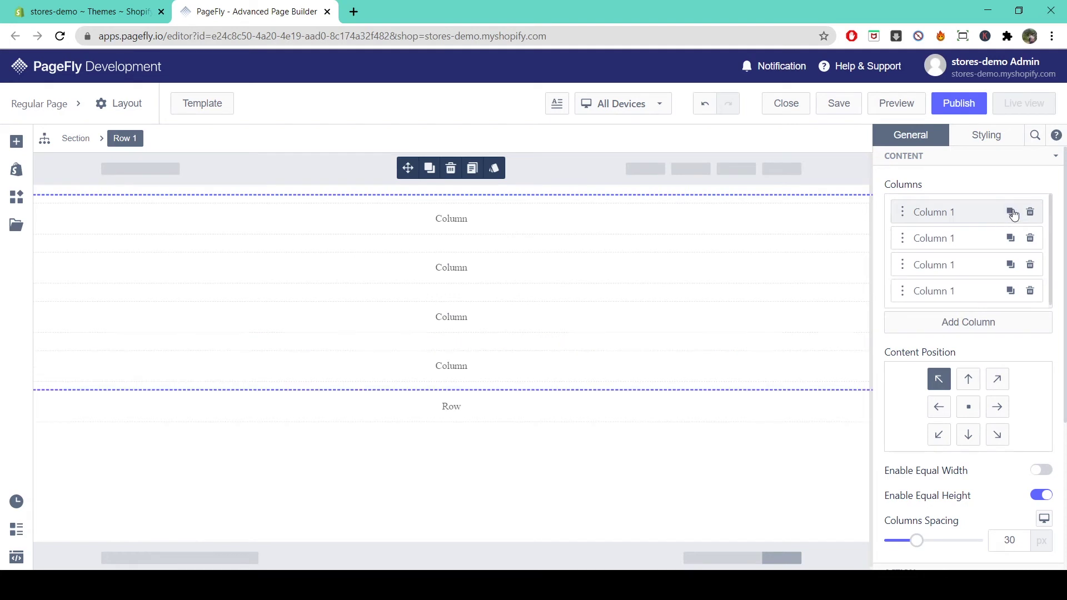
pyautogui.click(1010, 213)
pyautogui.click(1032, 215)
pyautogui.click(1033, 214)
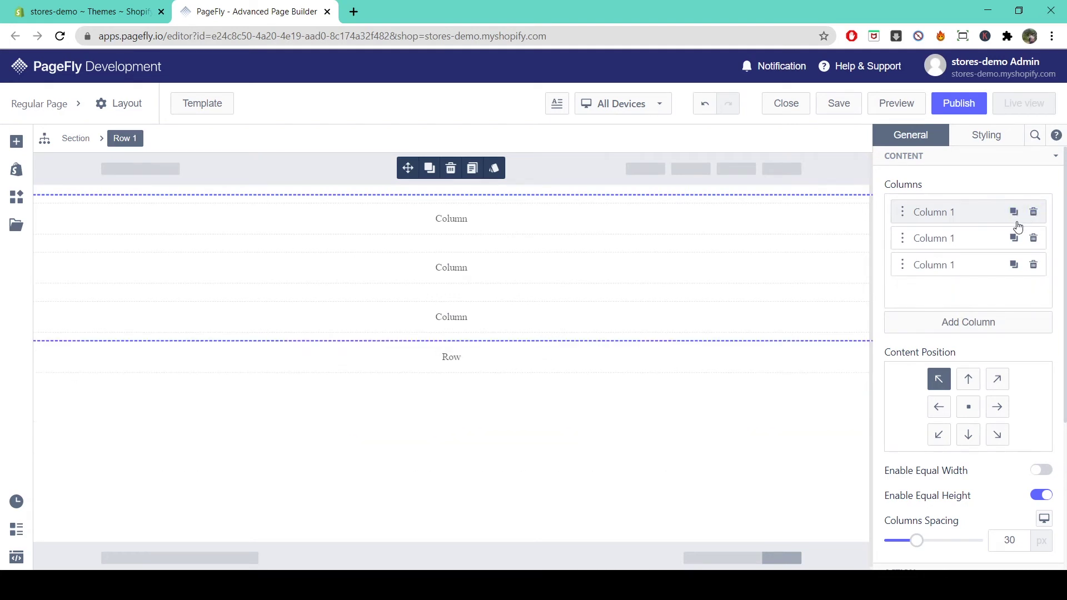
# Split the full-width first column in two and add a third column beside it.
pyautogui.click(751, 217)
pyautogui.click(850, 219)
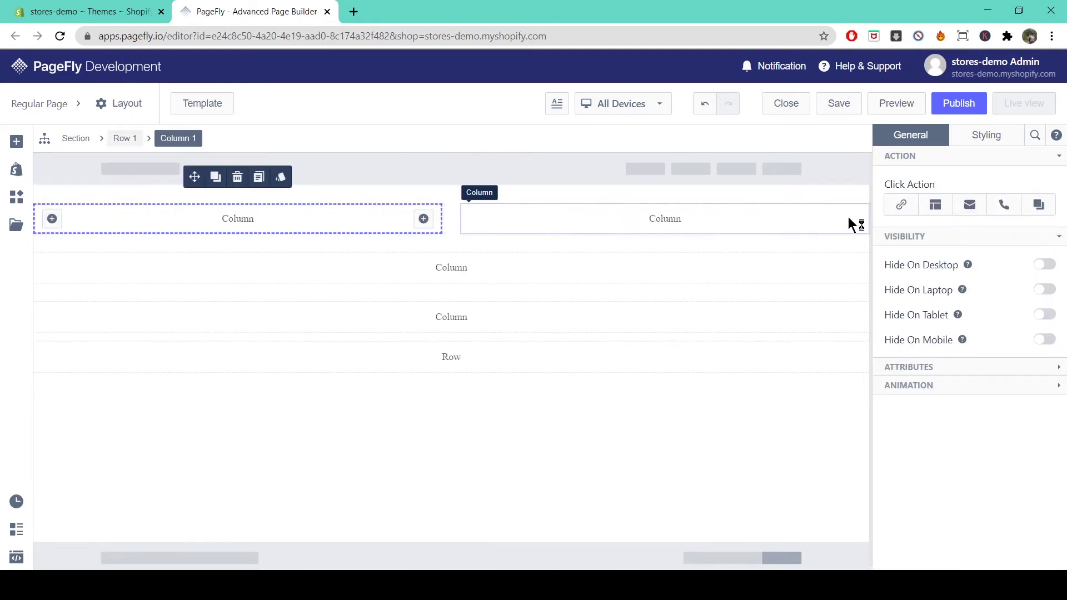
pyautogui.click(430, 219)
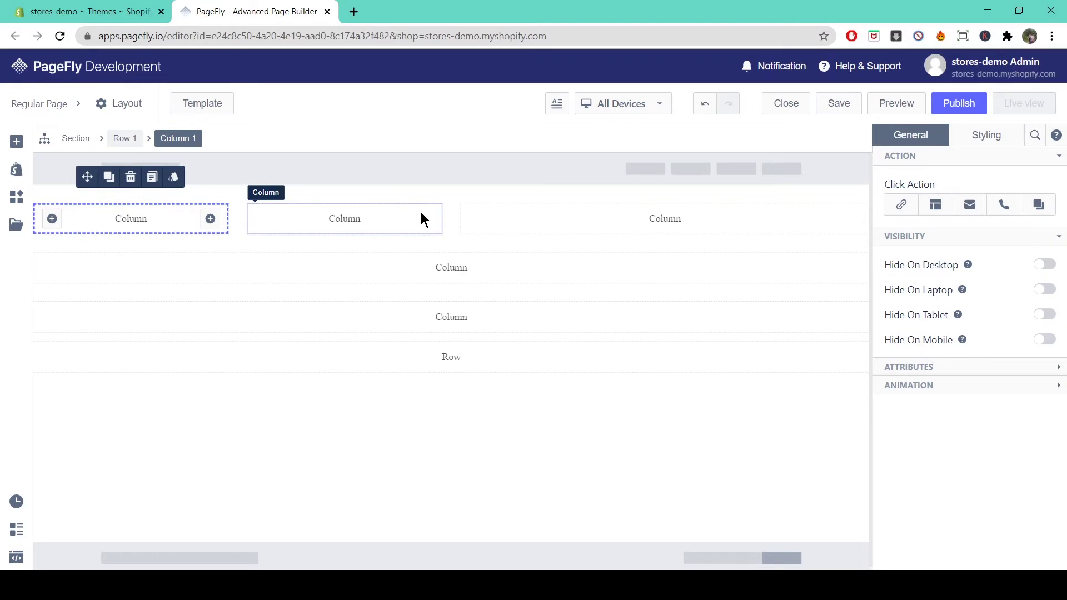
# Make Row 1's columns equal width, 5 per line, with 23 px column spacing.
pyautogui.click(132, 140)
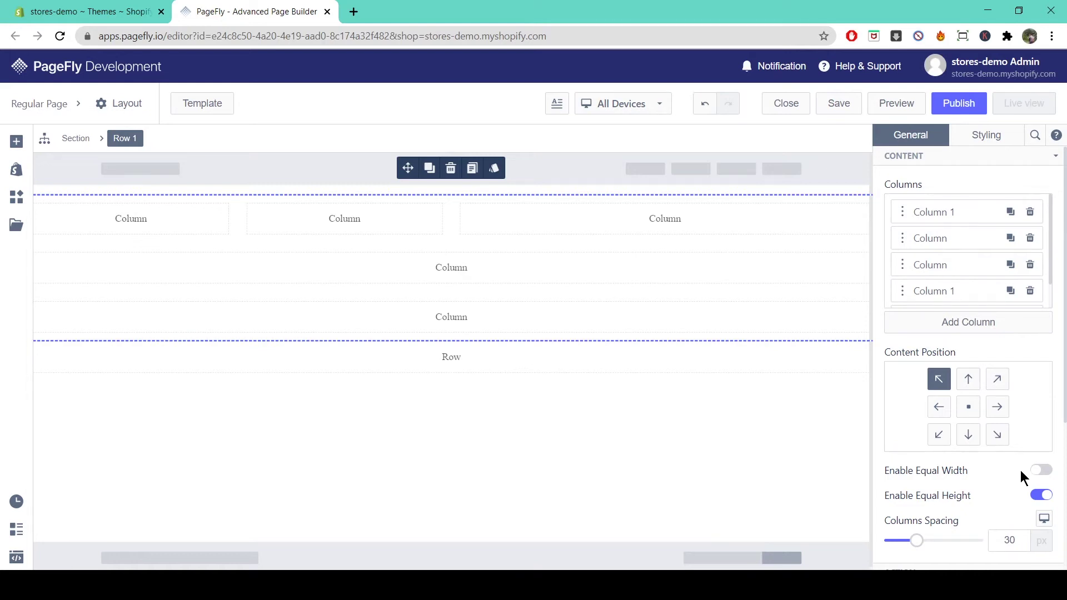
pyautogui.click(1043, 471)
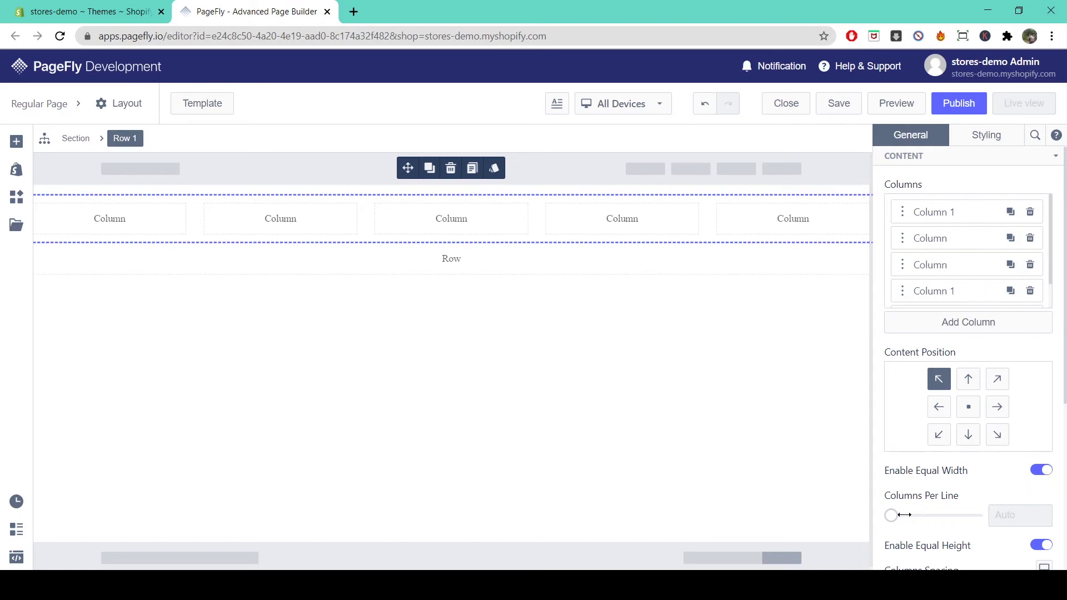
pyautogui.moveTo(891, 515); pyautogui.dragTo(926, 515)
pyautogui.scroll(-1, 924, 528)
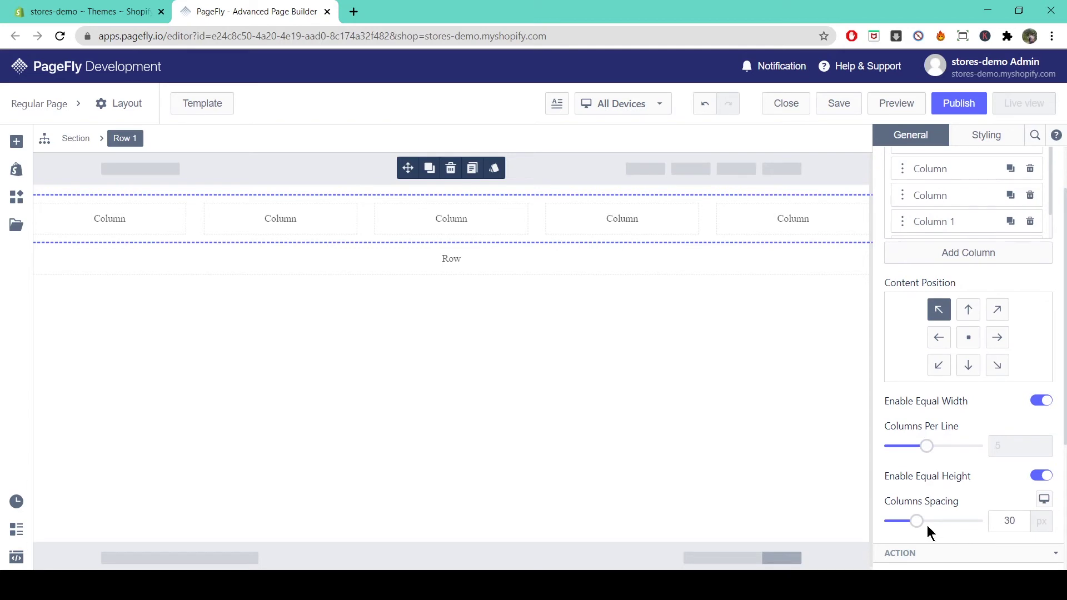
pyautogui.moveTo(917, 521); pyautogui.dragTo(937, 522)
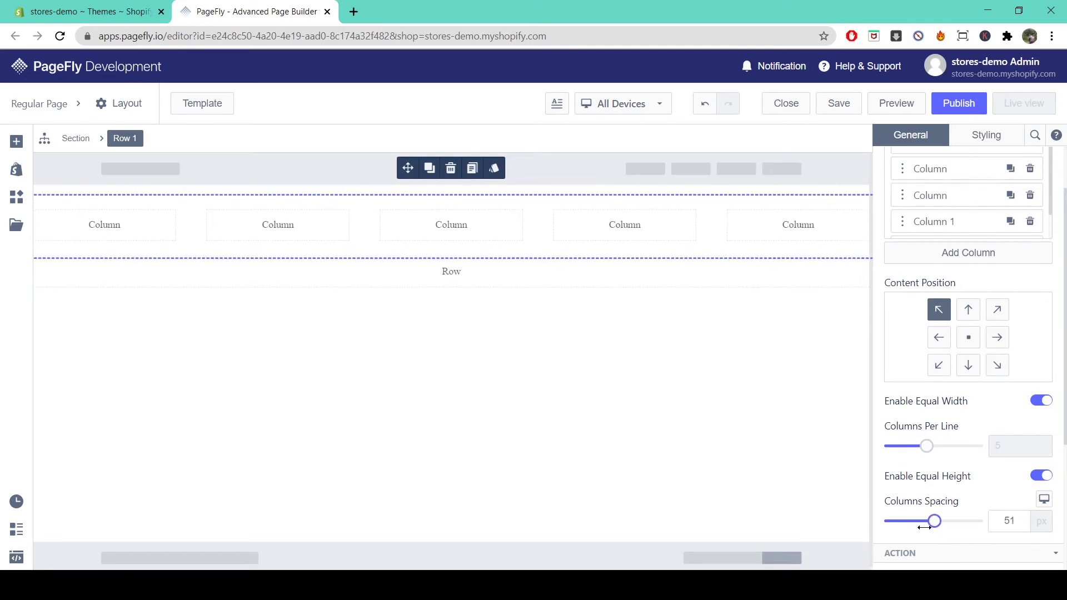
pyautogui.moveTo(924, 527)
pyautogui.mouseDown()
pyautogui.moveTo(907, 522)
pyautogui.moveTo(967, 517)
pyautogui.moveTo(913, 521)
pyautogui.moveTo(911, 531)
pyautogui.mouseUp()
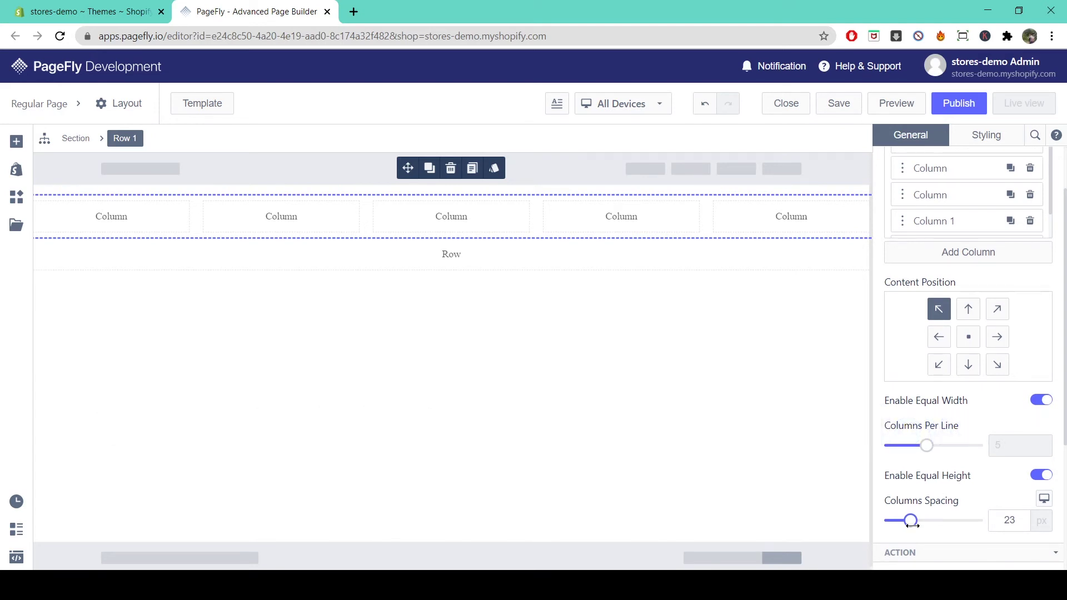
# Review Row 1's Styling settings.
pyautogui.click(1004, 136)
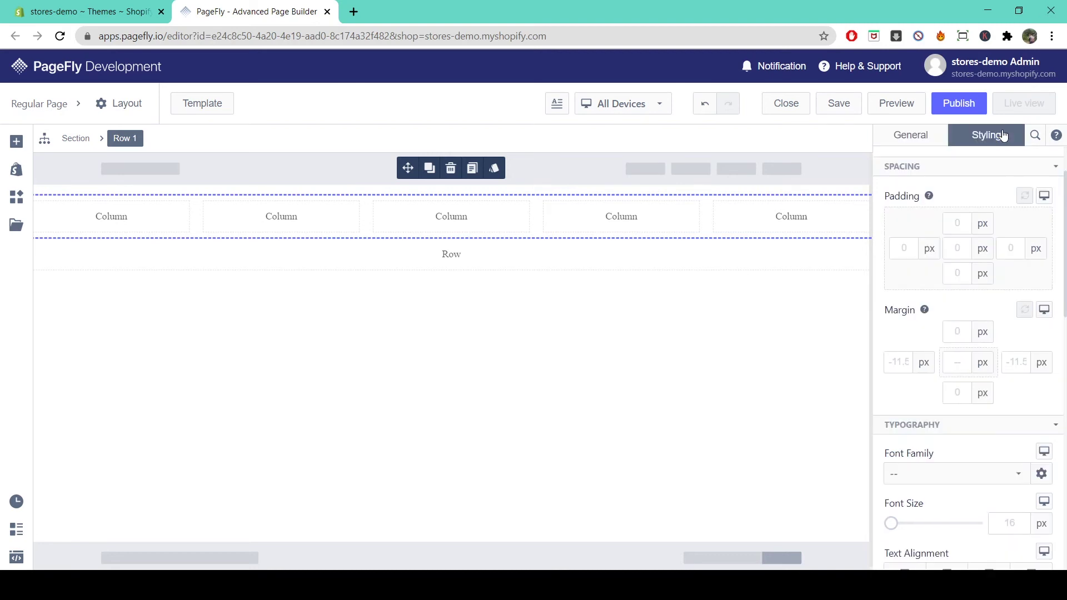
pyautogui.scroll(-10, 989, 170)
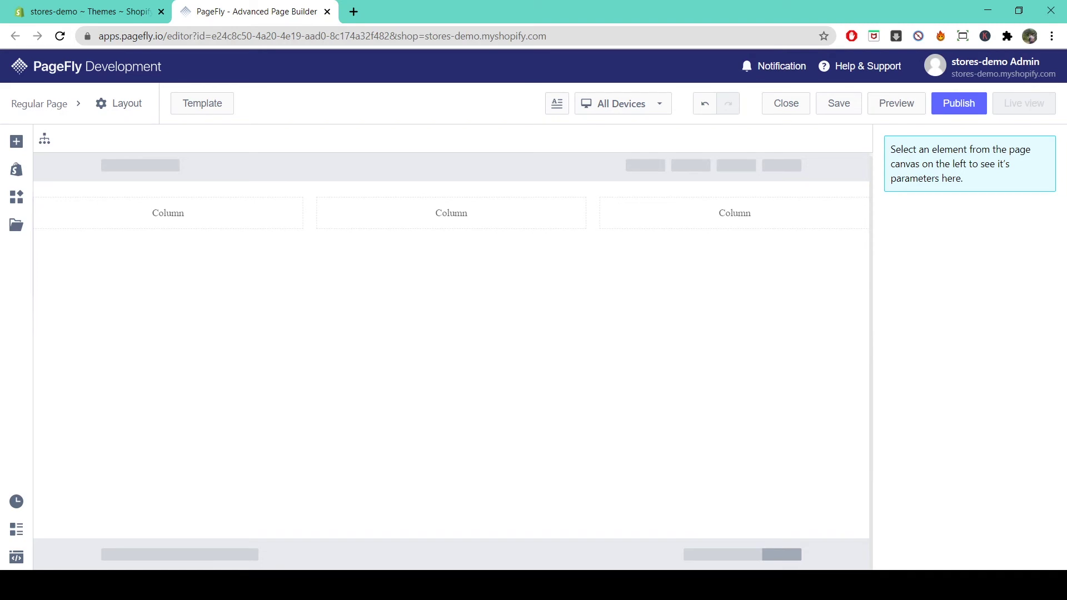
# Place a Heading element in the middle column.
pyautogui.click(12, 141)
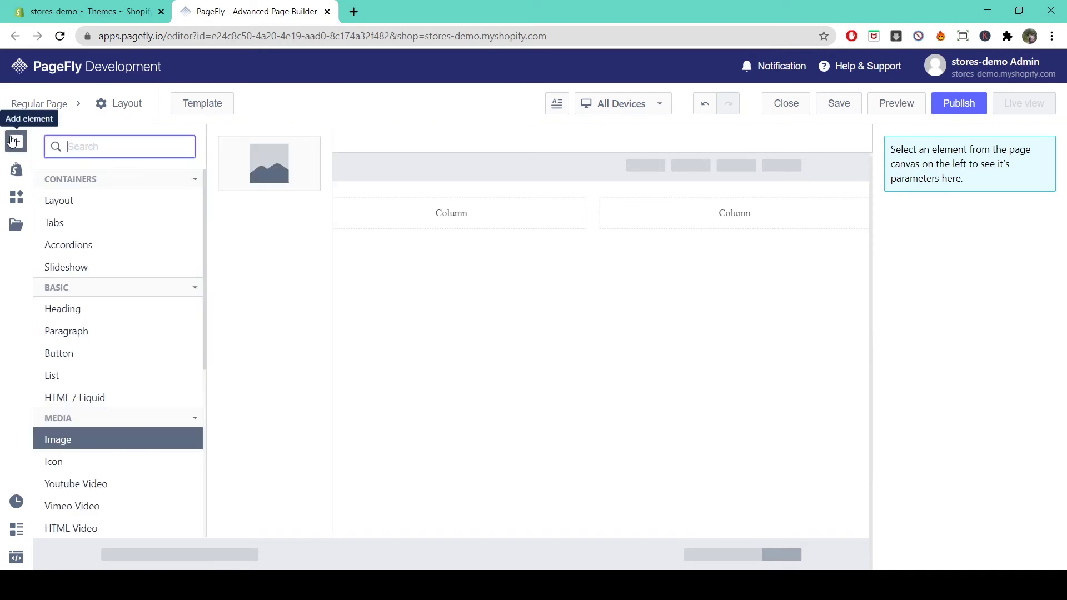
pyautogui.click(77, 309)
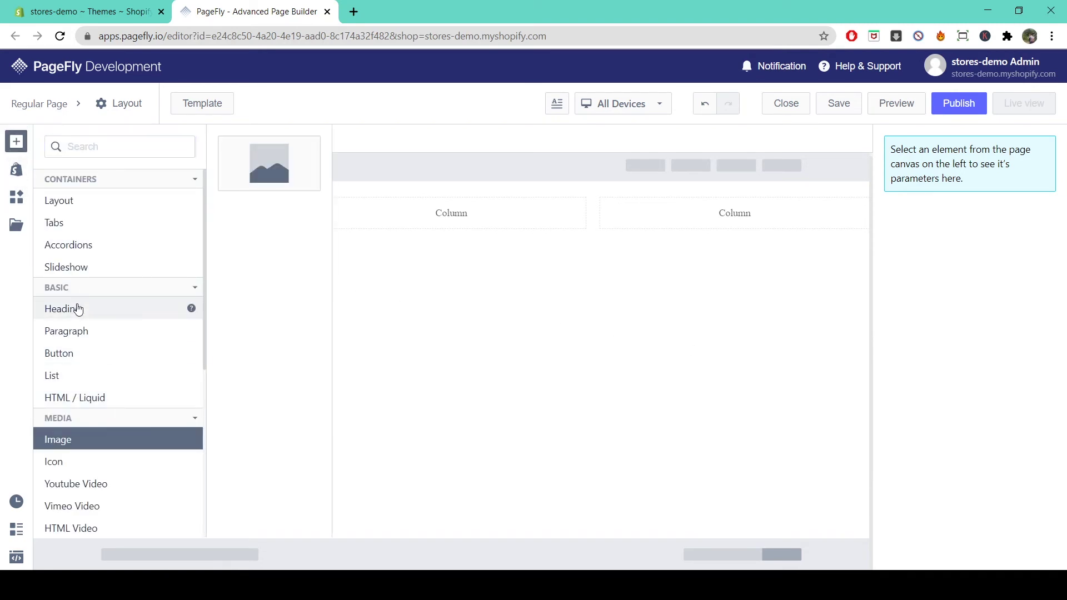
pyautogui.click(78, 309)
pyautogui.moveTo(274, 178); pyautogui.dragTo(475, 214)
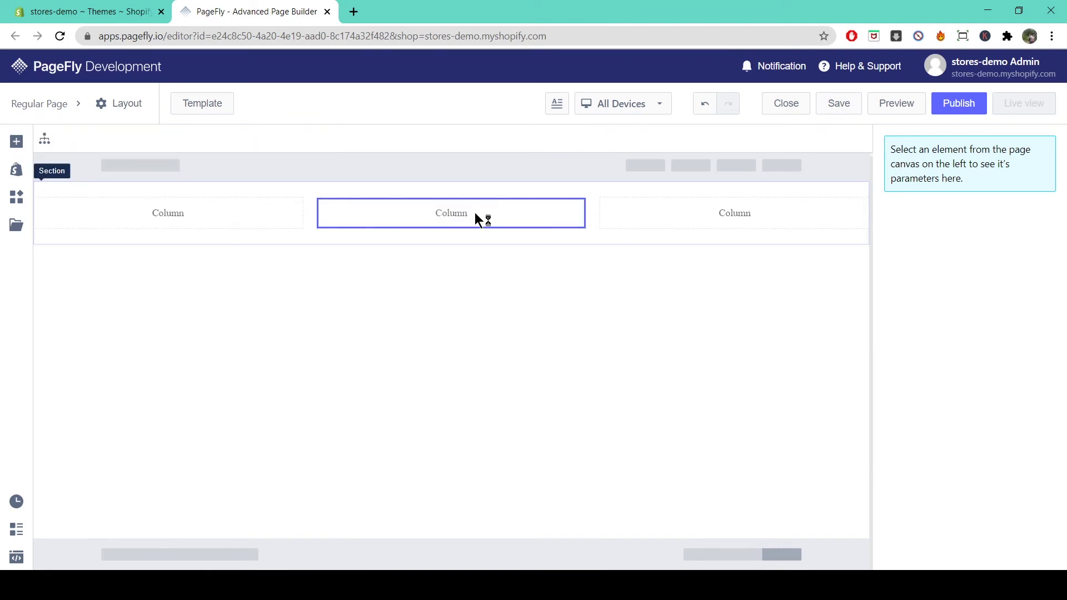
# Place Image elements in the right and left columns.
pyautogui.click(16, 141)
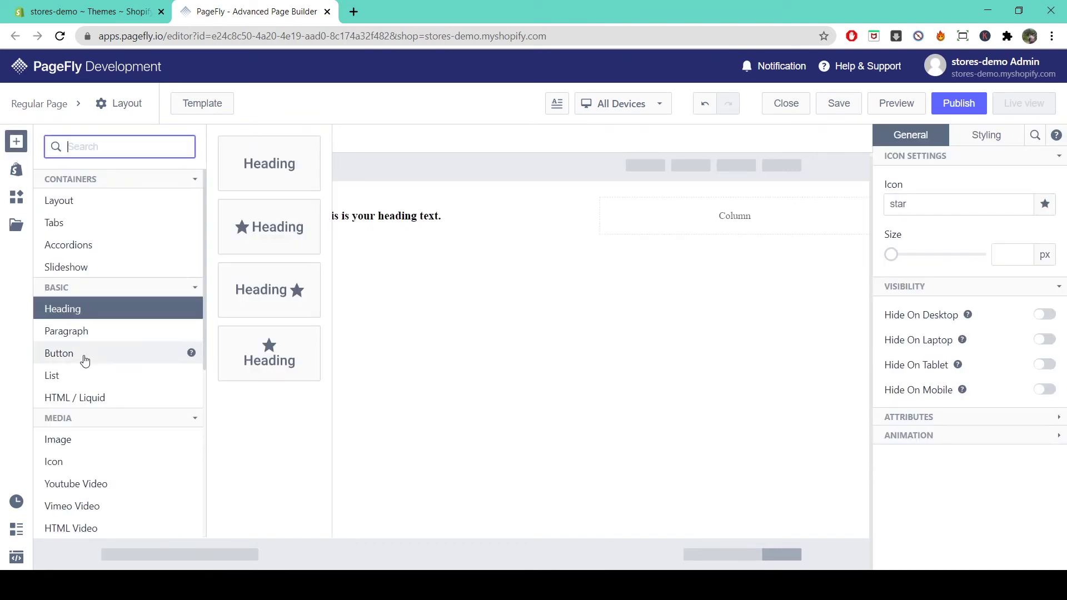
pyautogui.click(98, 442)
pyautogui.moveTo(269, 161); pyautogui.dragTo(734, 222)
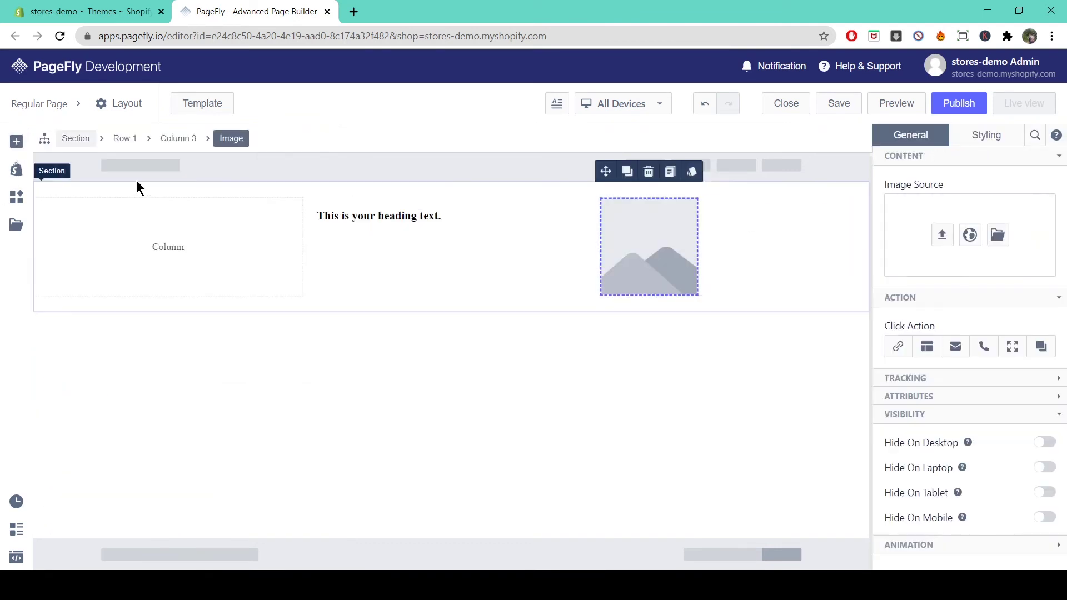
pyautogui.click(16, 141)
pyautogui.moveTo(269, 167); pyautogui.dragTo(168, 246)
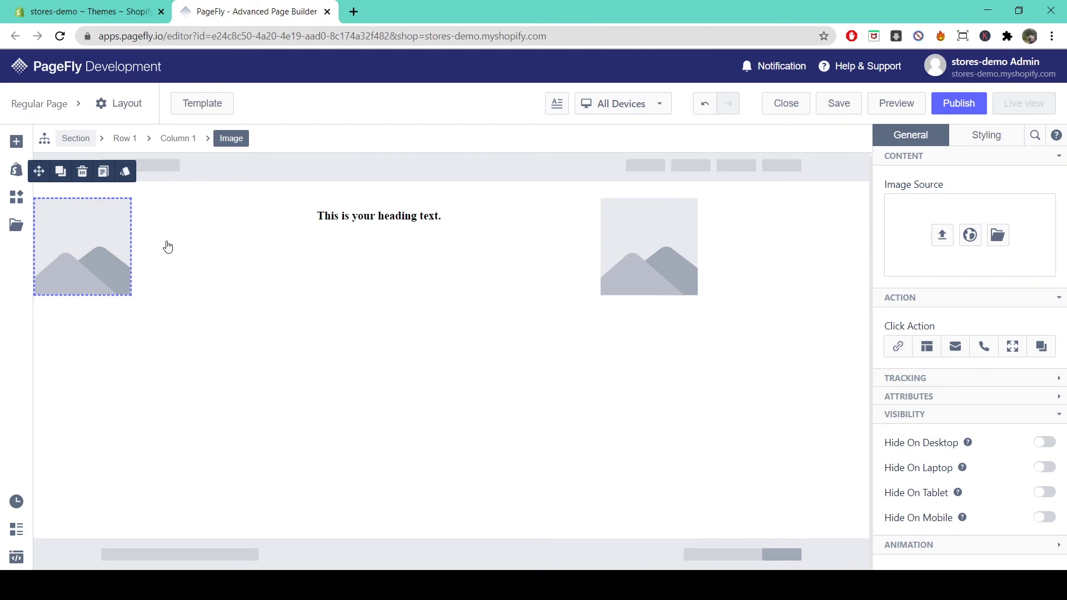
# Add an image in a new section below, then select its column, row and section.
pyautogui.click(16, 141)
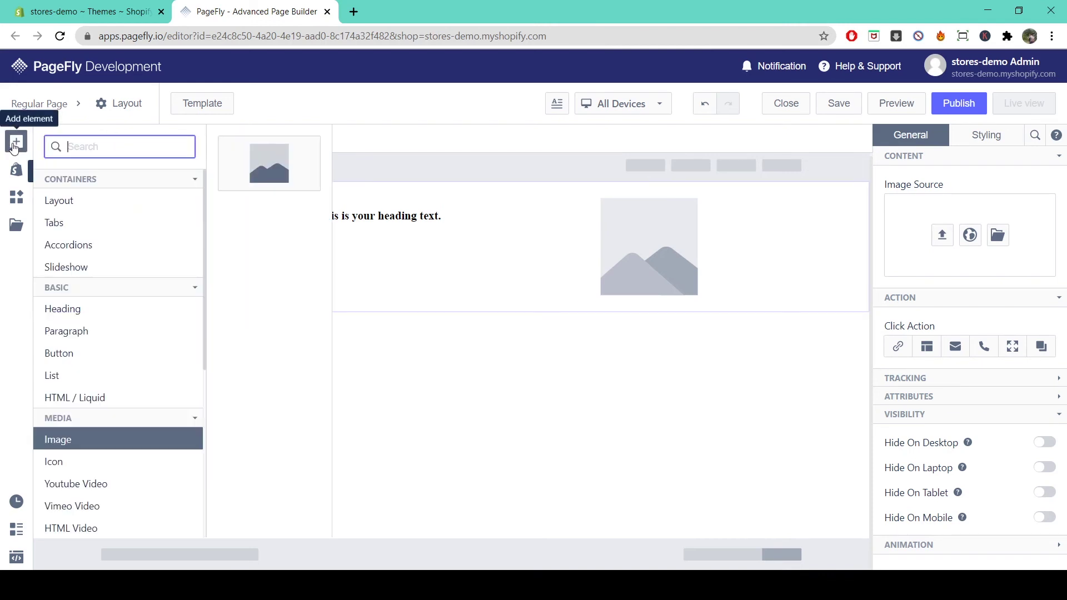
pyautogui.moveTo(253, 140); pyautogui.dragTo(433, 385)
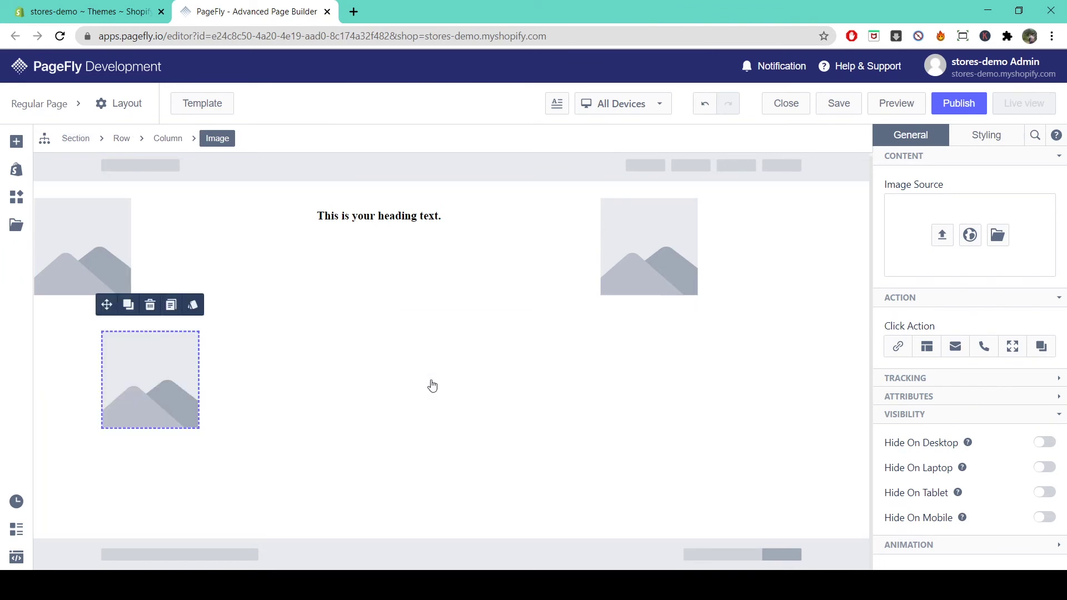
pyautogui.click(168, 138)
pyautogui.click(122, 139)
pyautogui.click(77, 139)
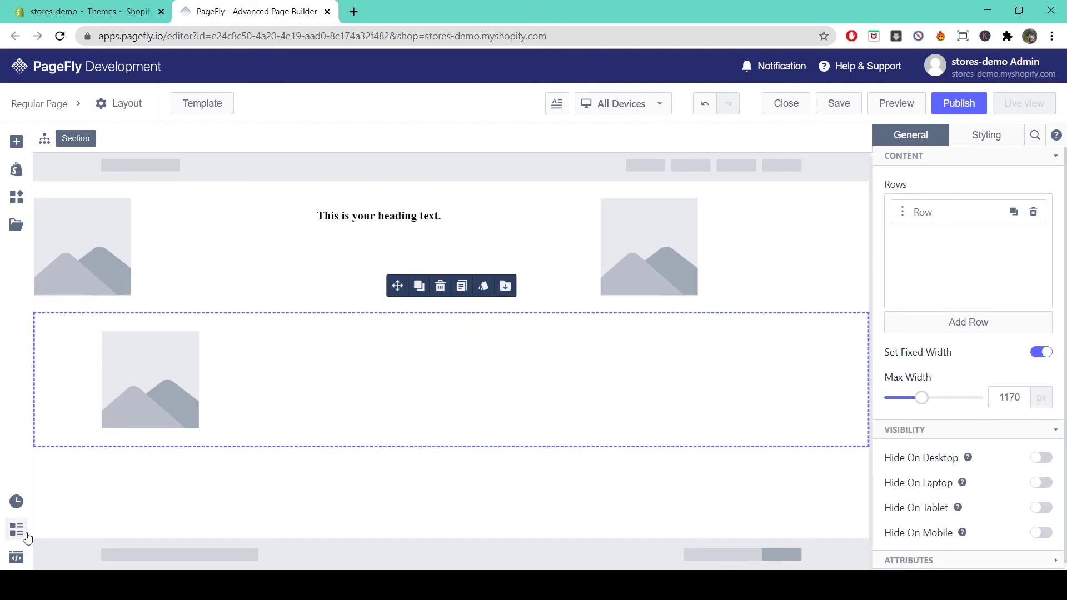
# Open the page outline and select each of the two sections.
pyautogui.click(22, 534)
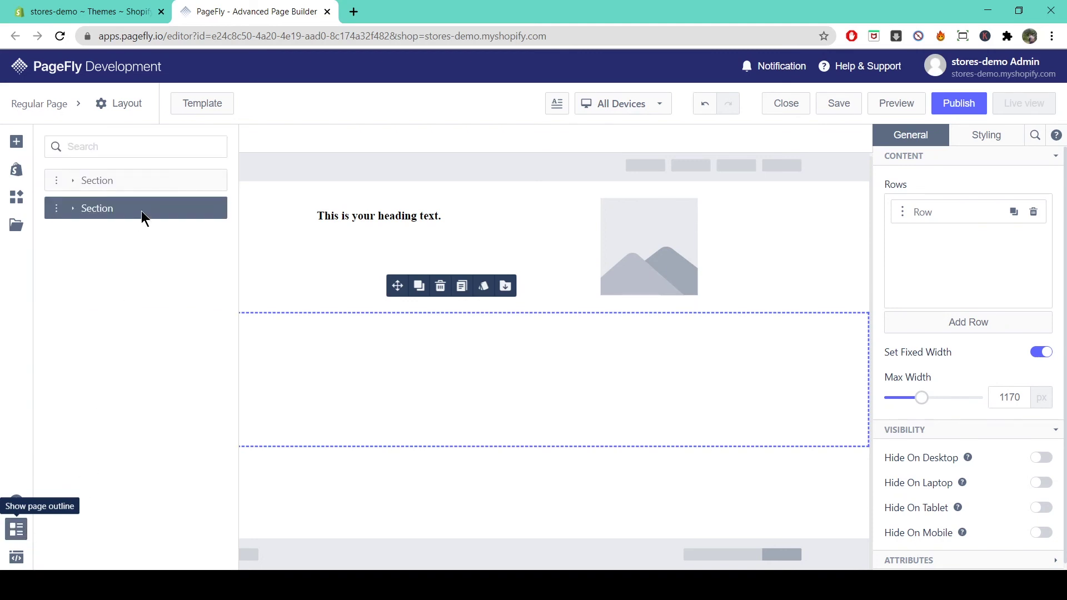
pyautogui.click(159, 179)
pyautogui.click(164, 209)
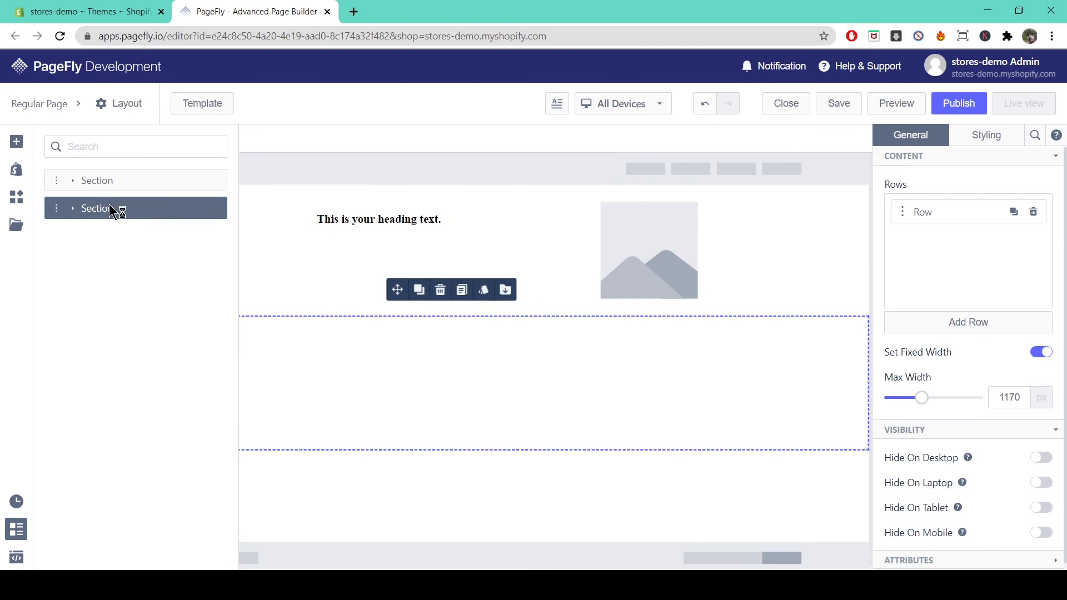
# Add 1/2, 1/3 and 1/4 pre-built column layouts as rows in the second section.
pyautogui.click(16, 141)
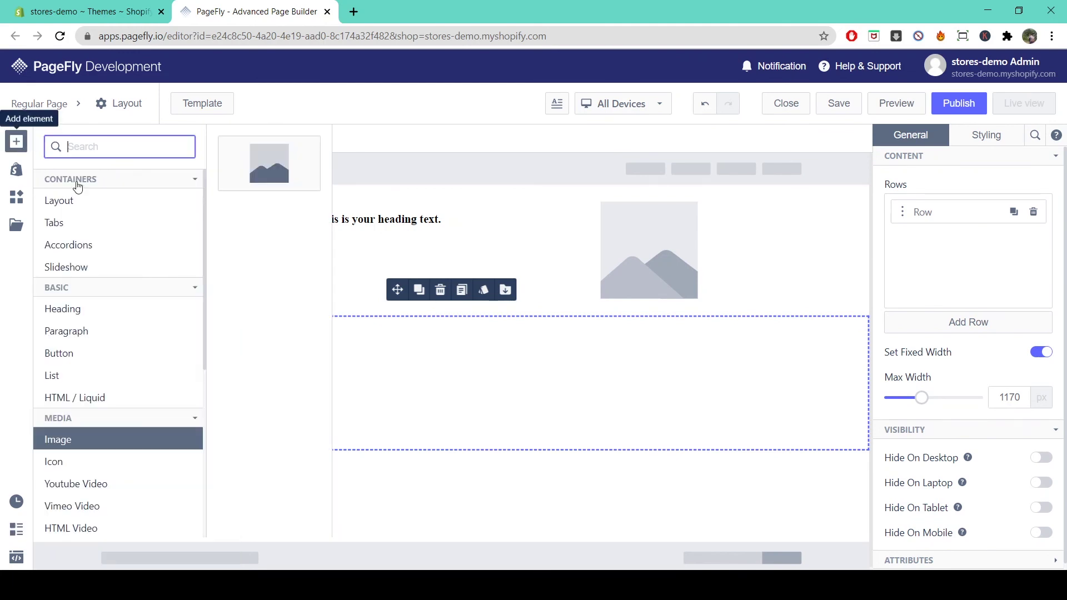
pyautogui.click(100, 200)
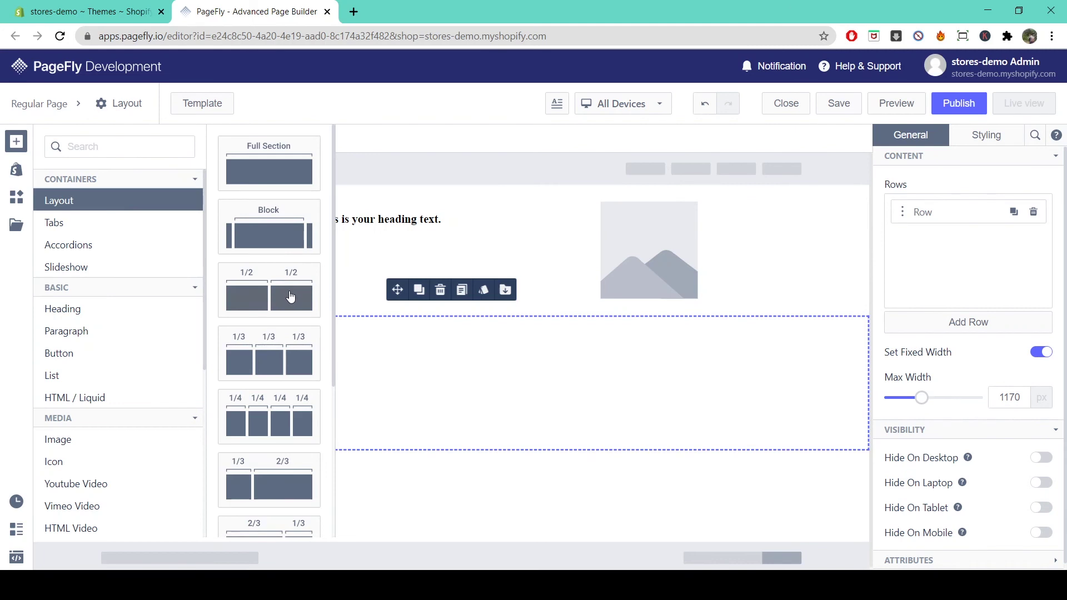
pyautogui.moveTo(290, 296); pyautogui.dragTo(481, 488)
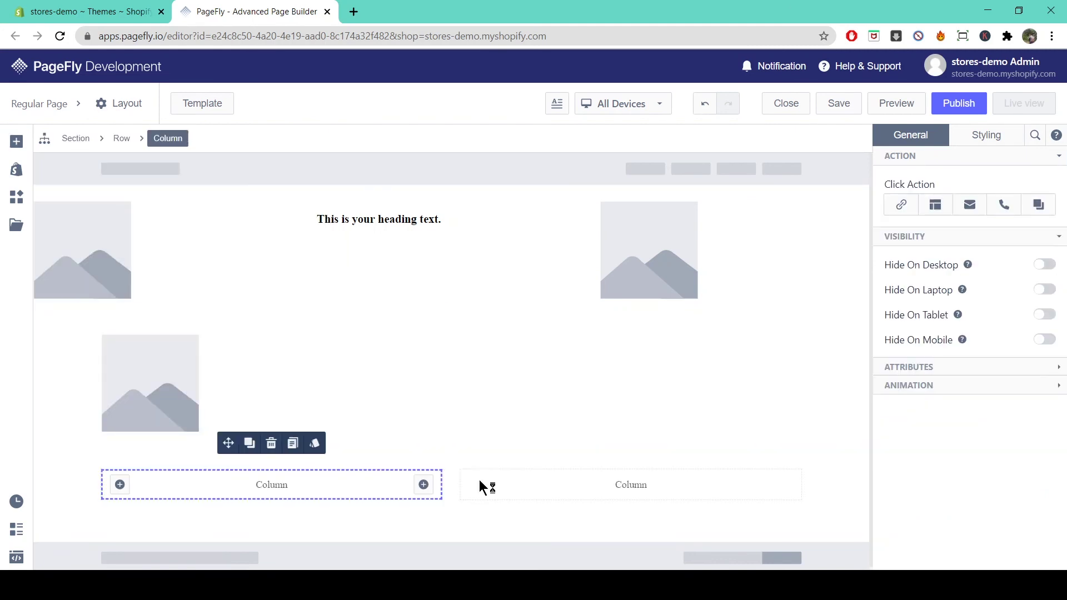
pyautogui.click(16, 142)
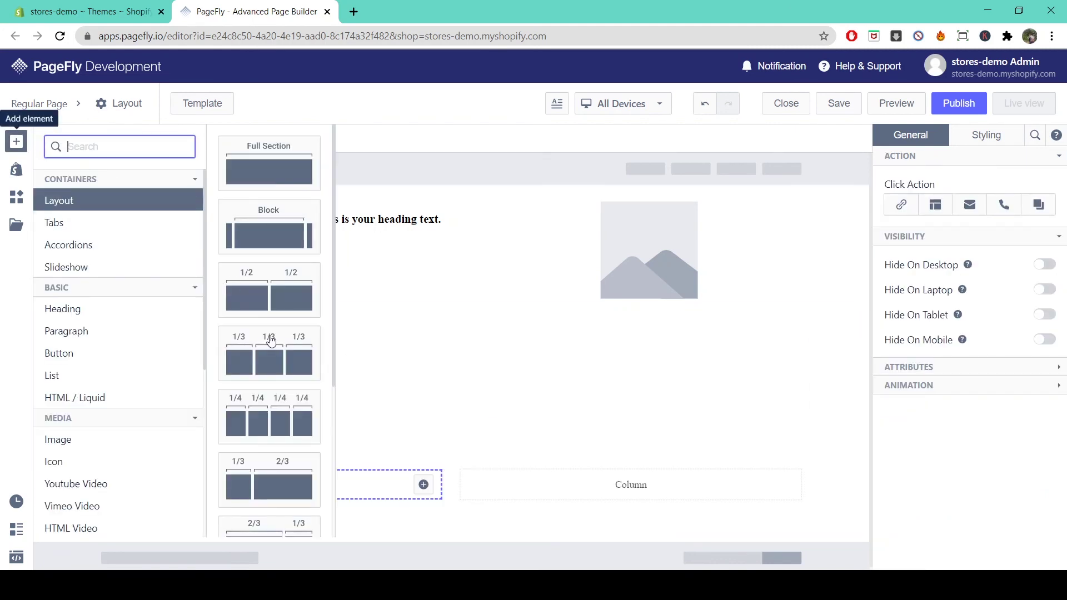
pyautogui.moveTo(271, 341); pyautogui.dragTo(443, 521)
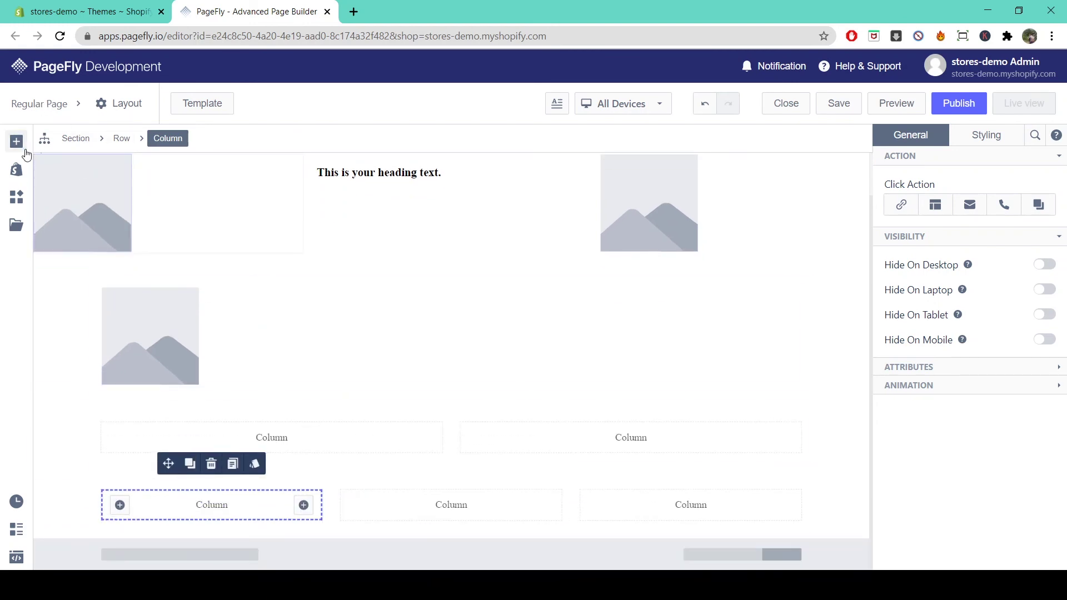
pyautogui.click(22, 146)
pyautogui.moveTo(288, 404); pyautogui.dragTo(429, 528)
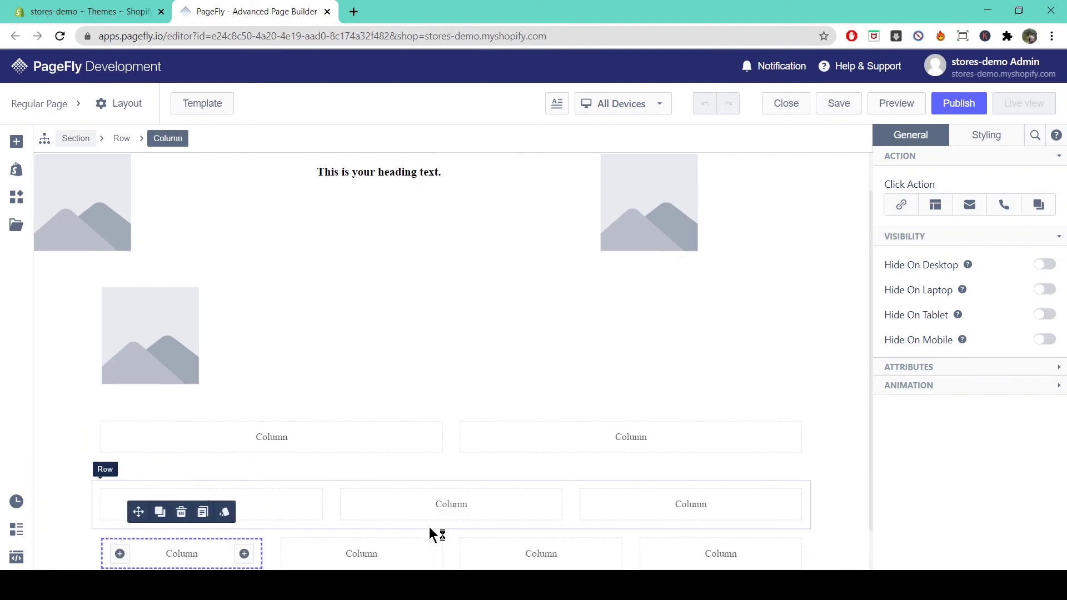
# Switch the device preview from All Devices to Mobile to check the stacked first-row image, heading and image.
pyautogui.click(655, 108)
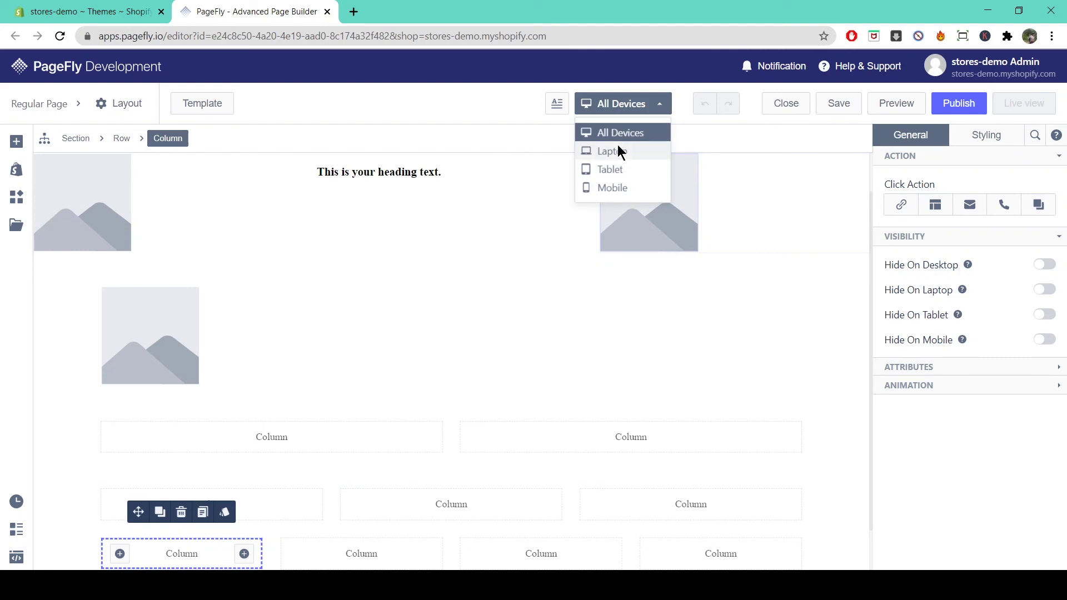
pyautogui.click(612, 184)
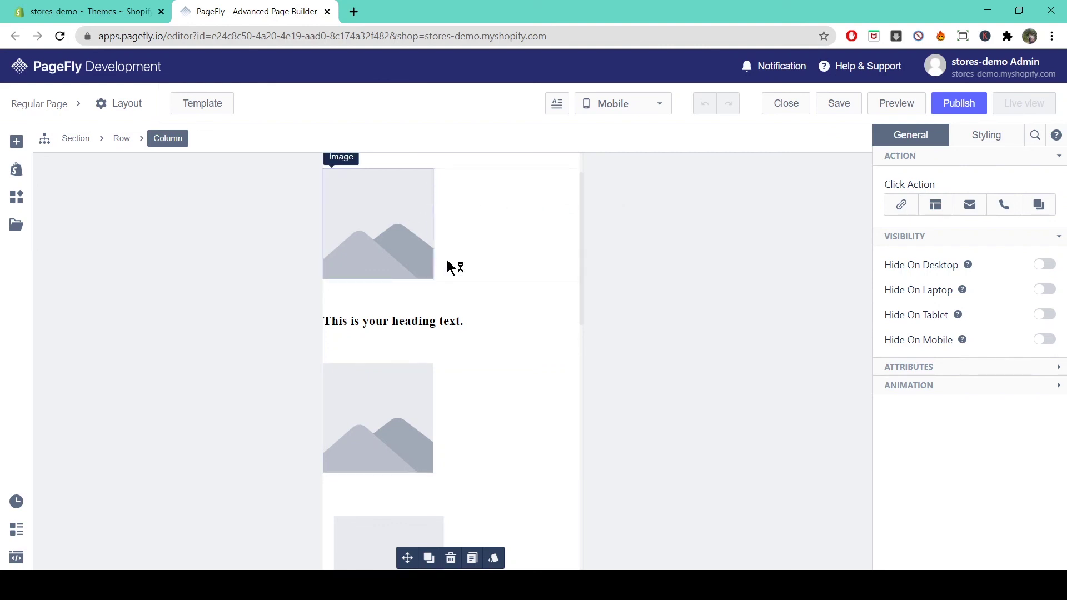
pyautogui.scroll(1, 475, 246)
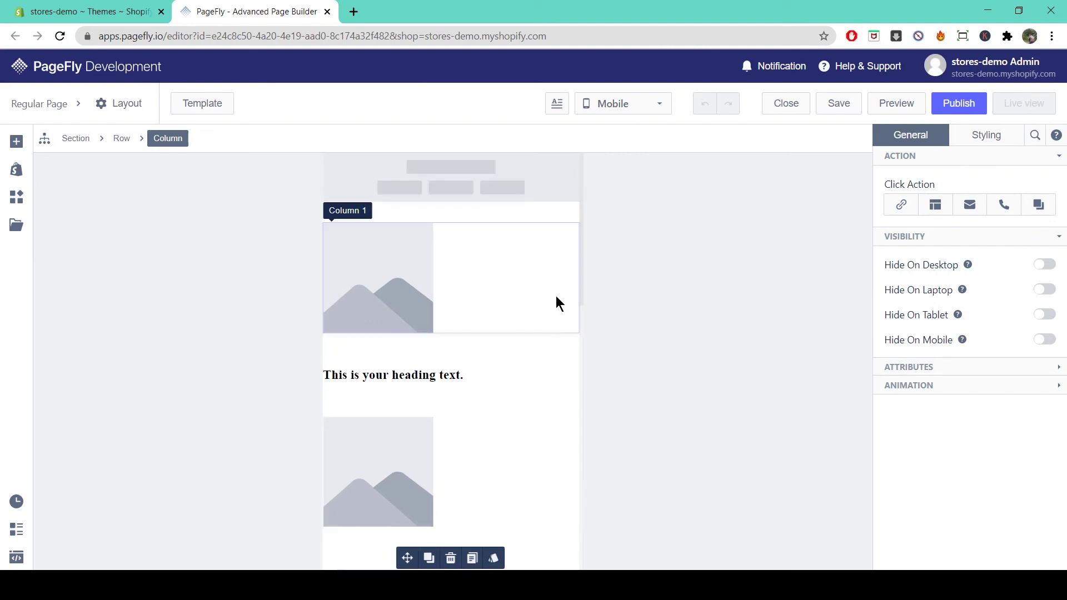